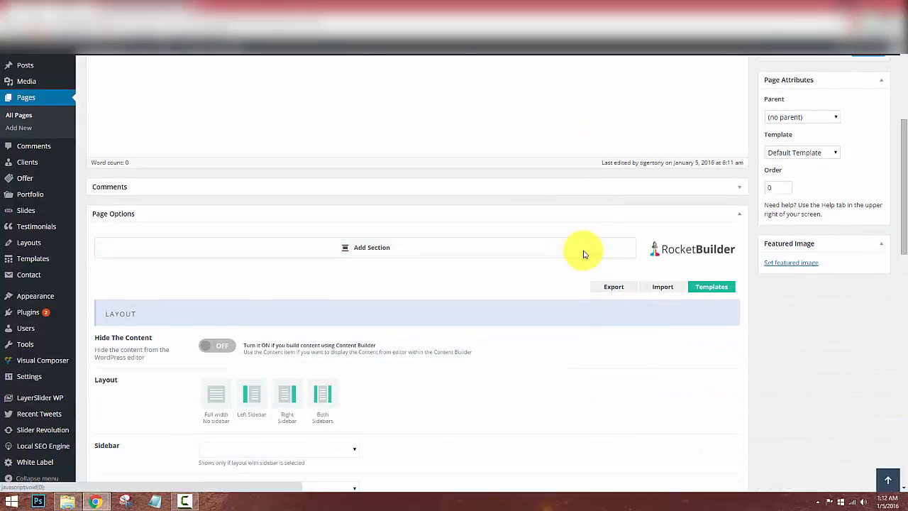
Add a new empty section to the RocketBuilder area of the page.
{"action": "left_click", "coordinate": [346, 248]}
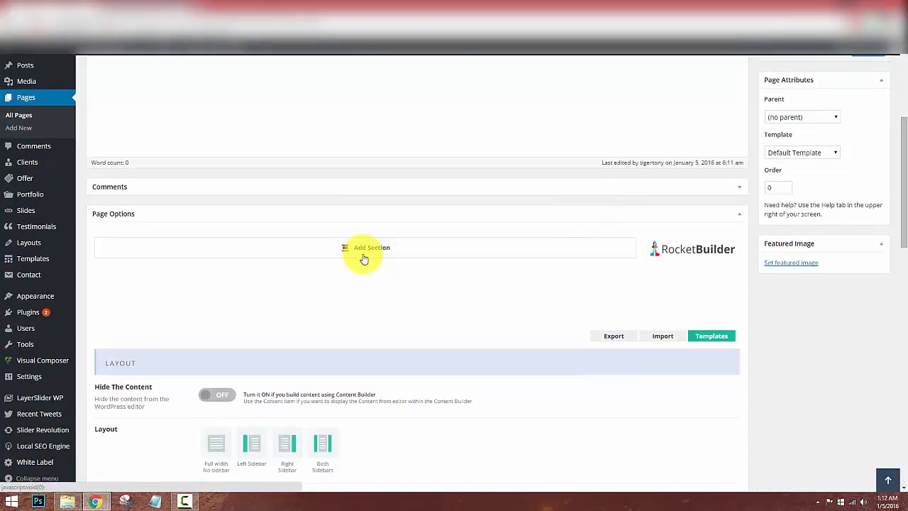
Add a wrap to the section, try narrower widths, then restore it to full 1/1 width.
{"action": "left_click", "coordinate": [119, 283]}
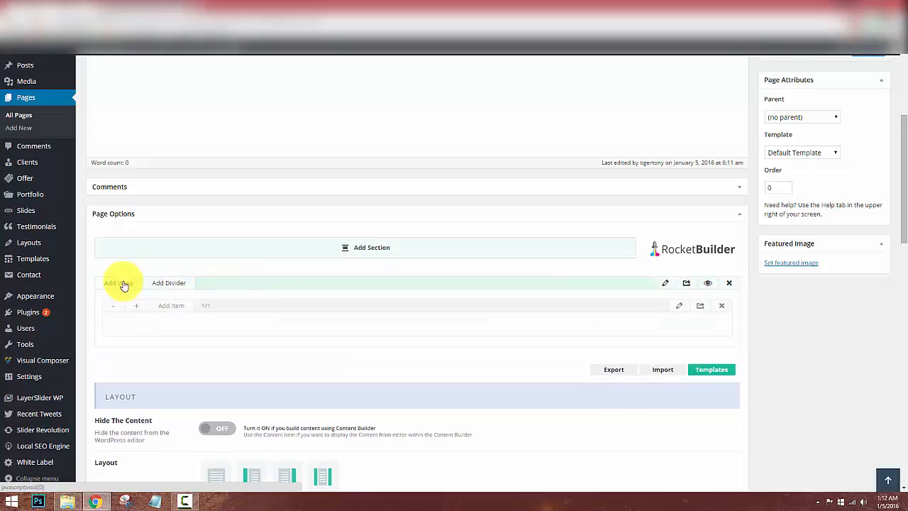
{"action": "left_click", "coordinate": [170, 308]}
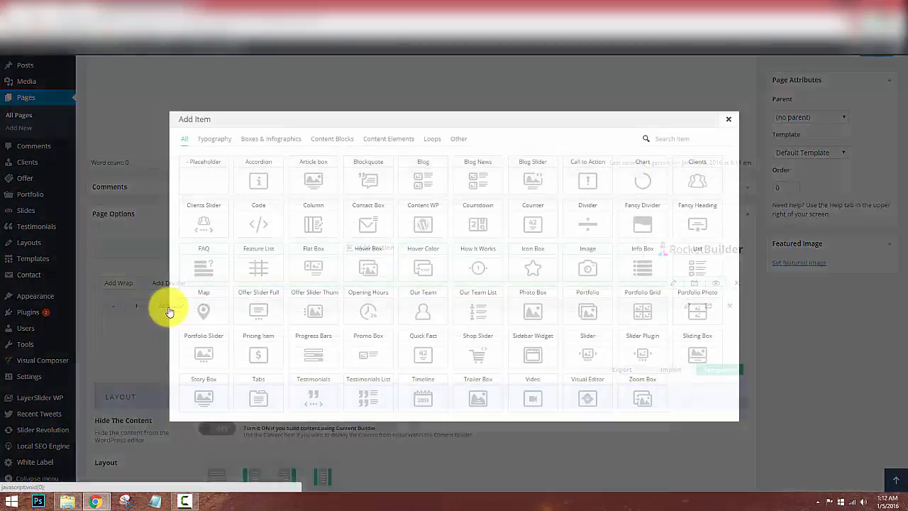
{"action": "left_click", "coordinate": [728, 121]}
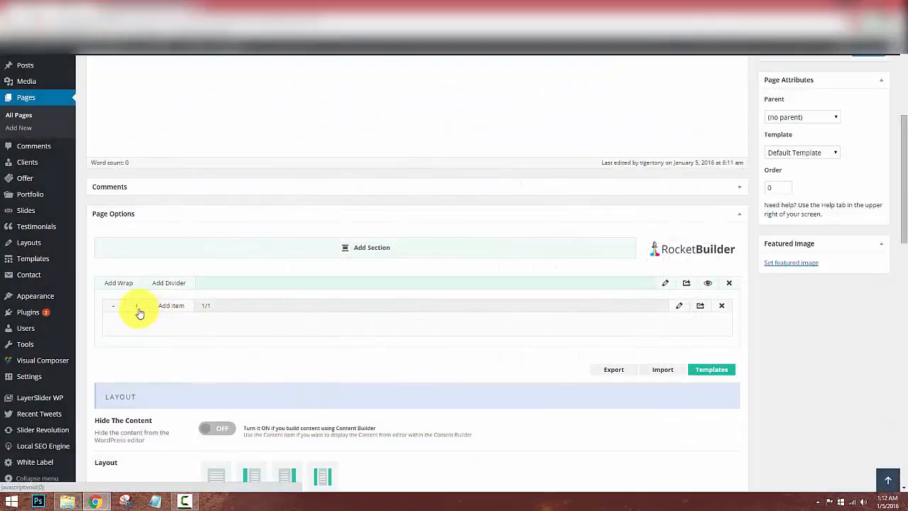
{"action": "left_click", "coordinate": [112, 308]}
{"action": "left_click", "coordinate": [112, 310]}
{"action": "left_click", "coordinate": [112, 310]}
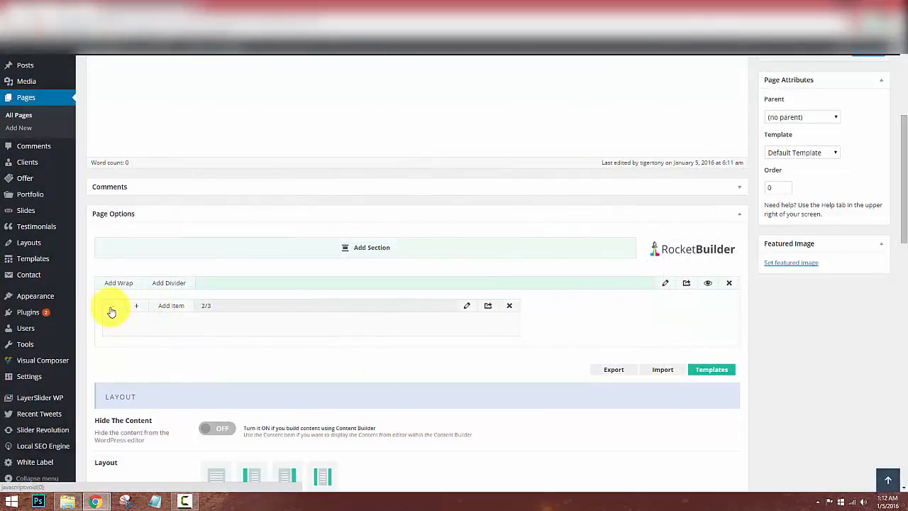
{"action": "left_click", "coordinate": [111, 310]}
{"action": "left_click", "coordinate": [111, 310]}
{"action": "left_click", "coordinate": [137, 307]}
{"action": "left_click", "coordinate": [139, 308]}
{"action": "left_click", "coordinate": [139, 308]}
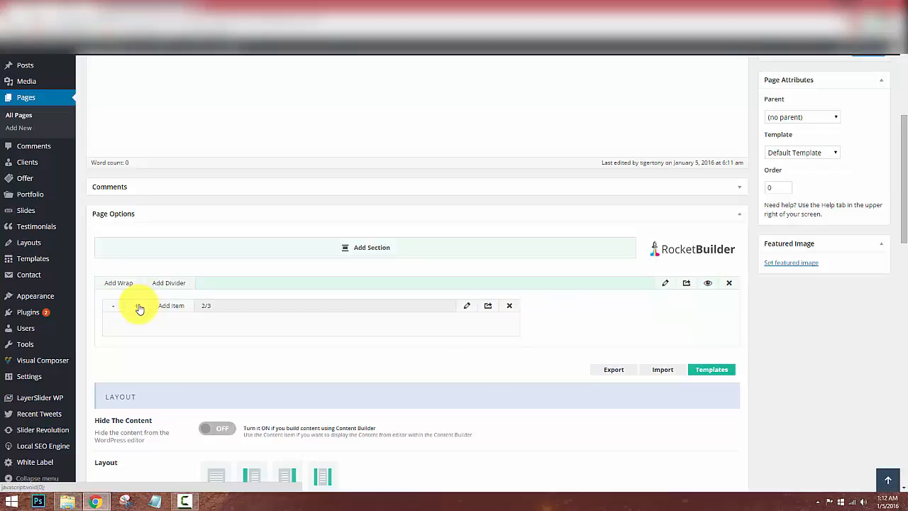
{"action": "left_click", "coordinate": [139, 308]}
{"action": "left_click", "coordinate": [139, 308]}
{"action": "left_click", "coordinate": [139, 308]}
{"action": "left_click", "coordinate": [139, 308]}
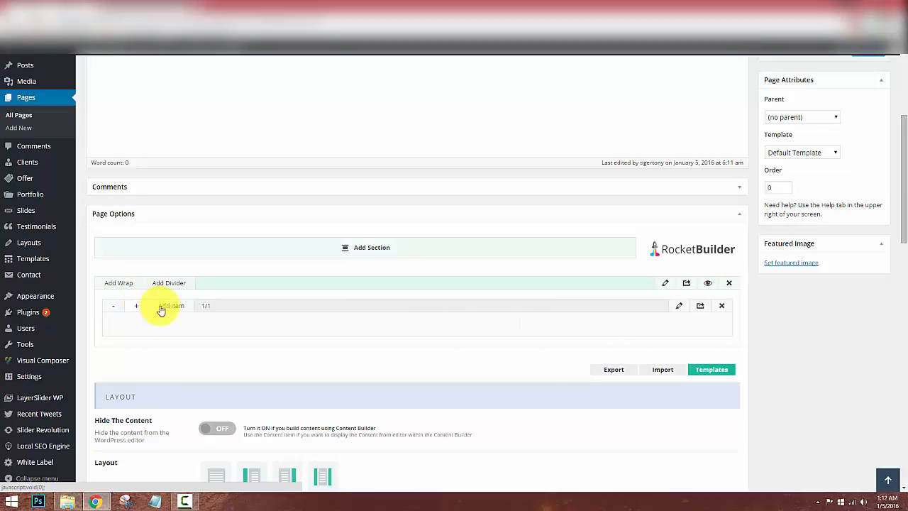
Open the wrap and section settings dialogs and close them without changes.
{"action": "left_click", "coordinate": [677, 307]}
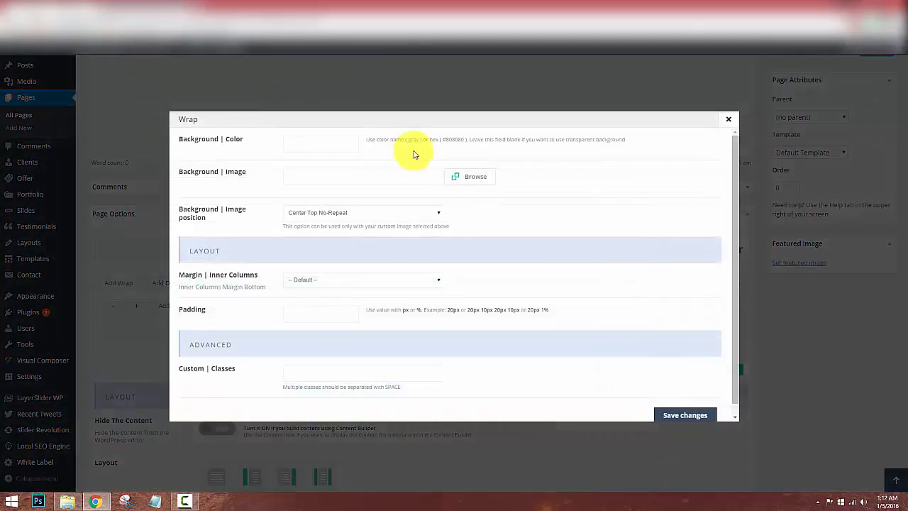
{"action": "left_click", "coordinate": [728, 119]}
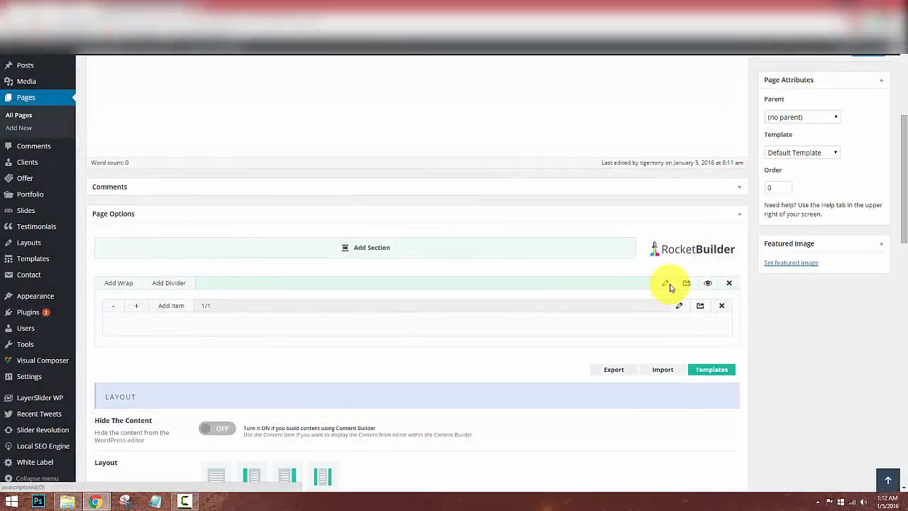
{"action": "left_click", "coordinate": [666, 284]}
{"action": "scroll", "coordinate": [551, 186], "scroll_direction": "down", "scroll_amount": 2}
{"action": "scroll", "coordinate": [572, 189], "scroll_direction": "up", "scroll_amount": 2}
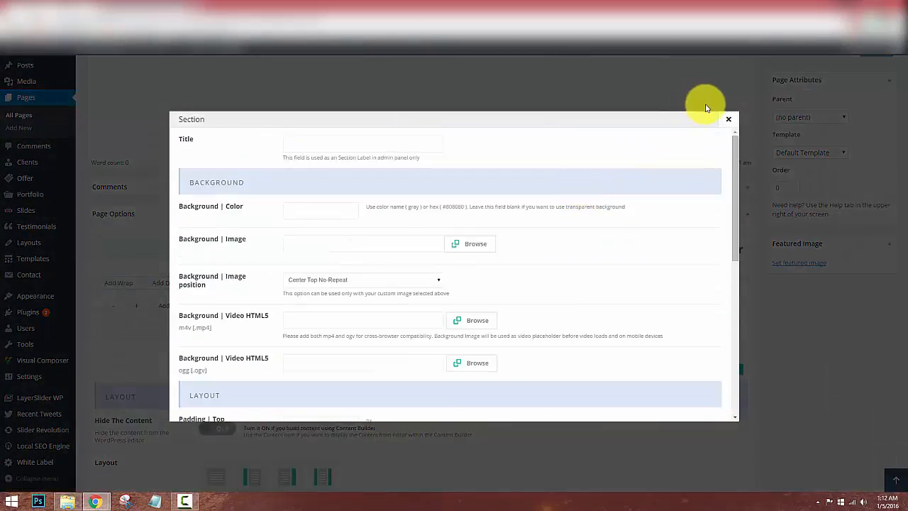
{"action": "left_click", "coordinate": [729, 119]}
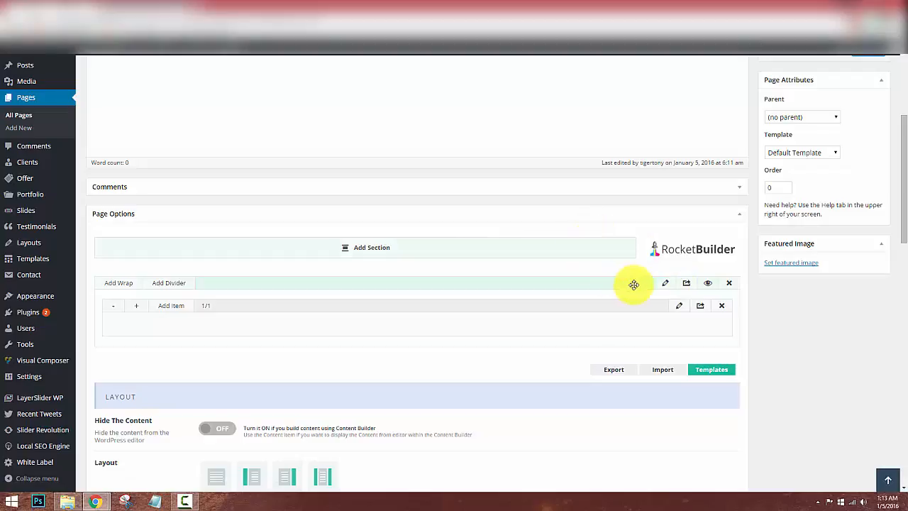
{"action": "scroll", "coordinate": [621, 301], "scroll_direction": "down", "scroll_amount": 1}
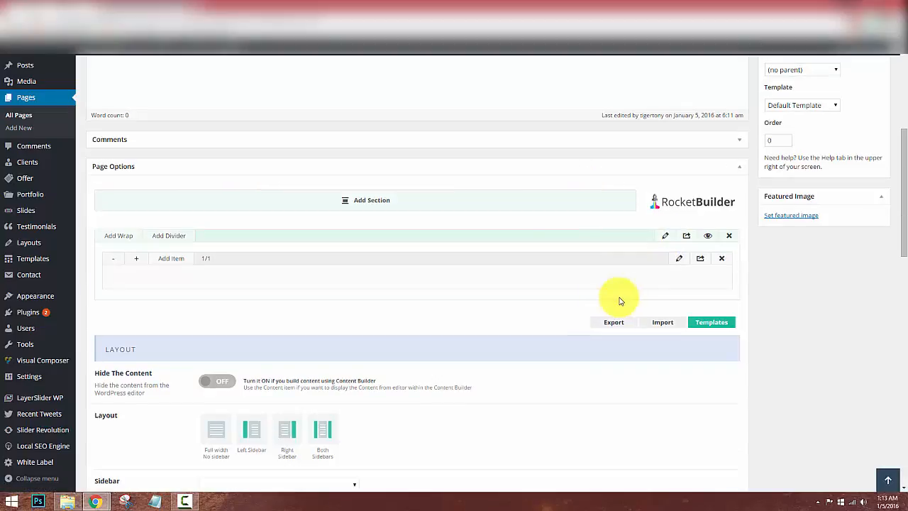
Add an Image element to the wrap and widen it to full 1/1 width.
{"action": "left_click", "coordinate": [173, 259]}
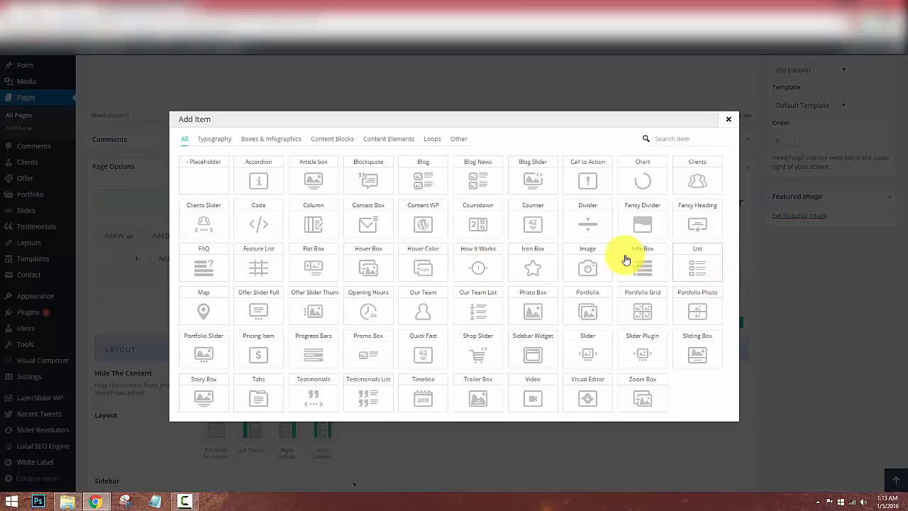
{"action": "left_click", "coordinate": [589, 259]}
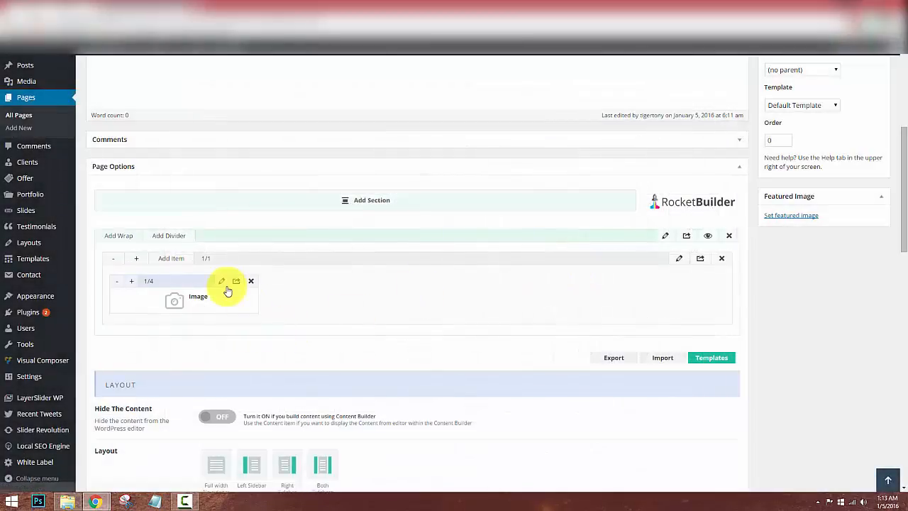
{"action": "left_click", "coordinate": [132, 284]}
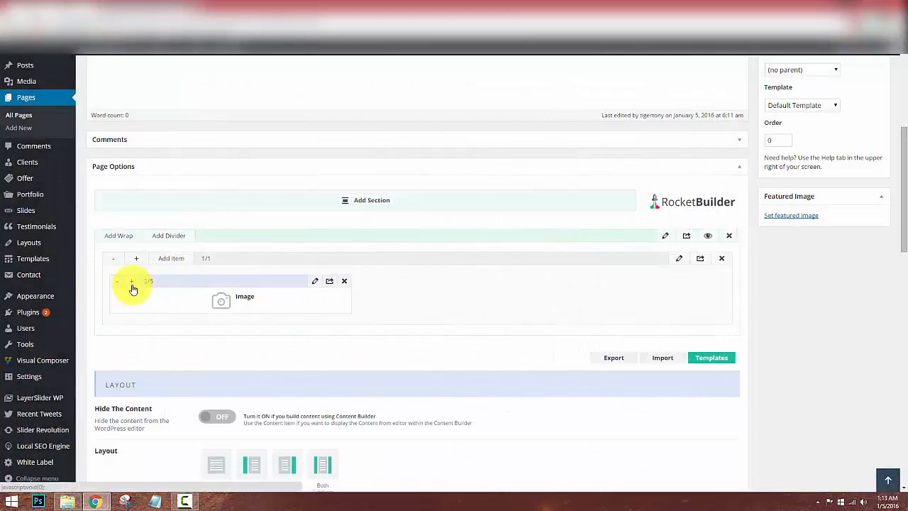
{"action": "left_click", "coordinate": [132, 284]}
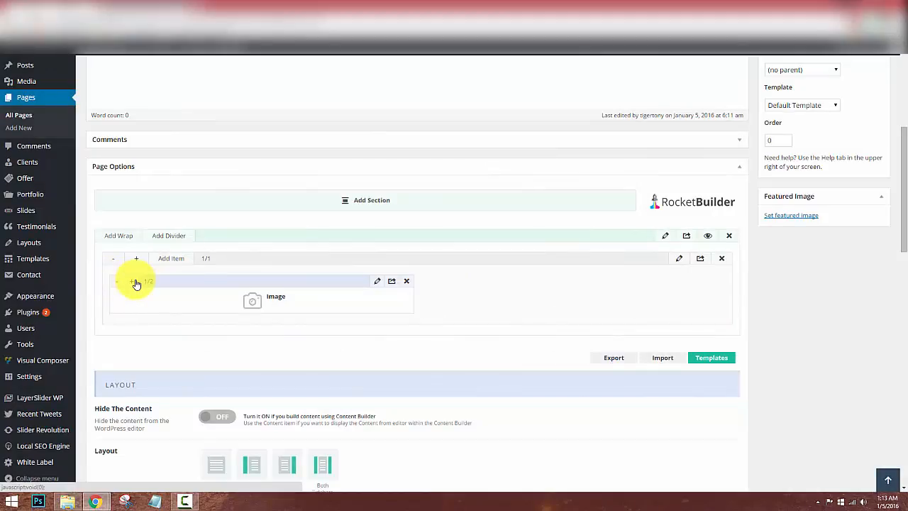
{"action": "left_click", "coordinate": [135, 284]}
{"action": "left_click", "coordinate": [135, 283]}
{"action": "left_click", "coordinate": [134, 283]}
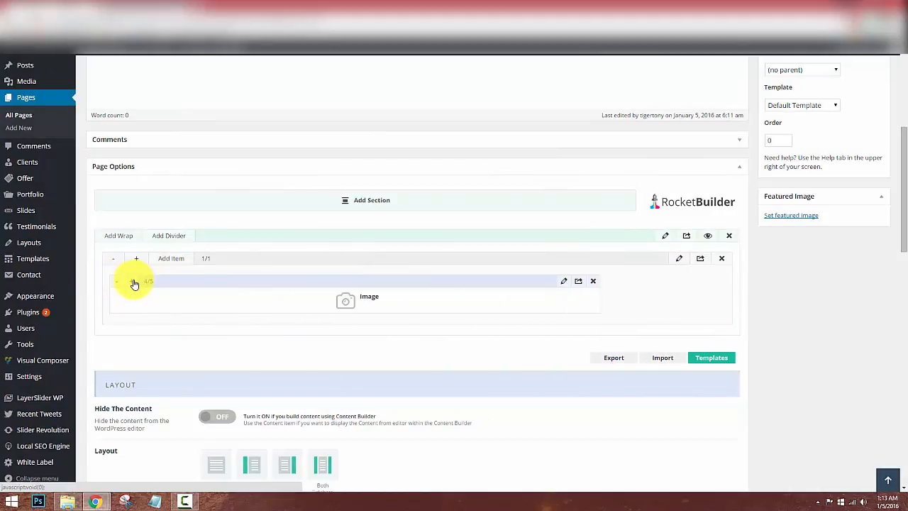
{"action": "left_click", "coordinate": [135, 283]}
{"action": "left_click", "coordinate": [134, 283]}
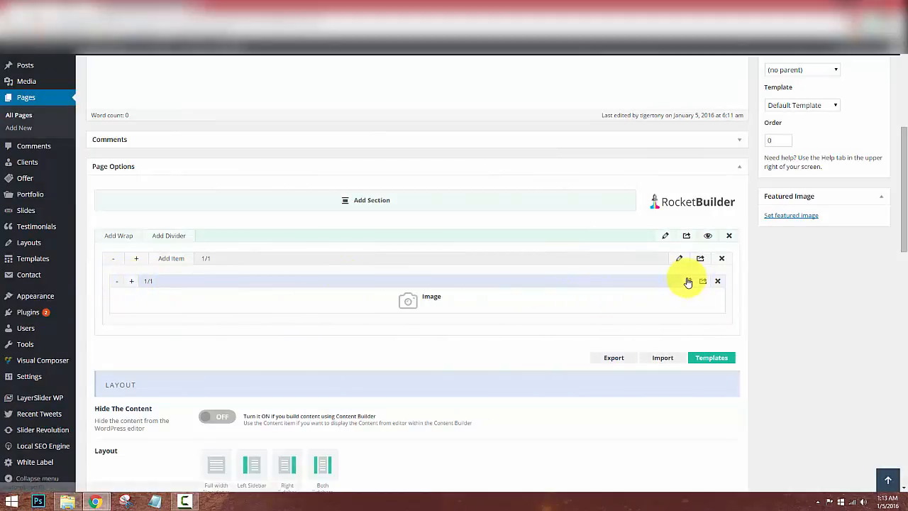
Set the Image element to the RocketBuilder logo from the media library and save.
{"action": "left_click", "coordinate": [688, 281]}
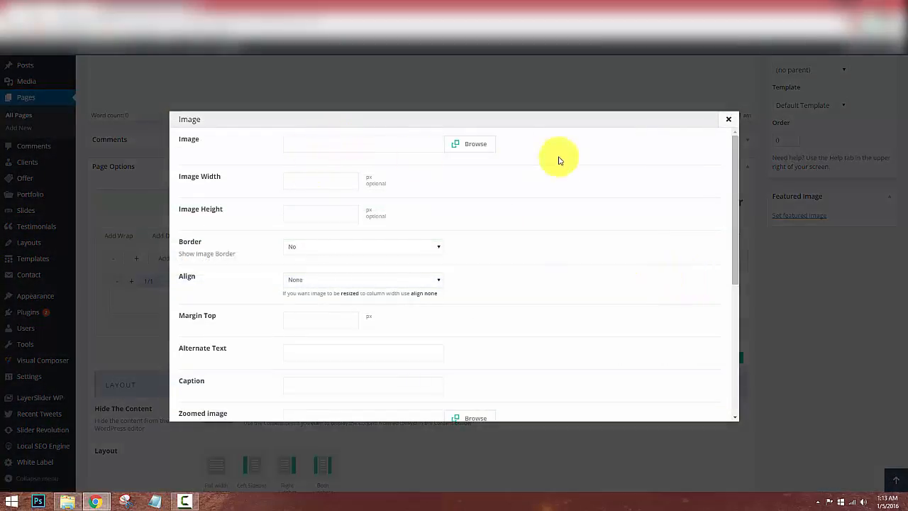
{"action": "left_click", "coordinate": [490, 147]}
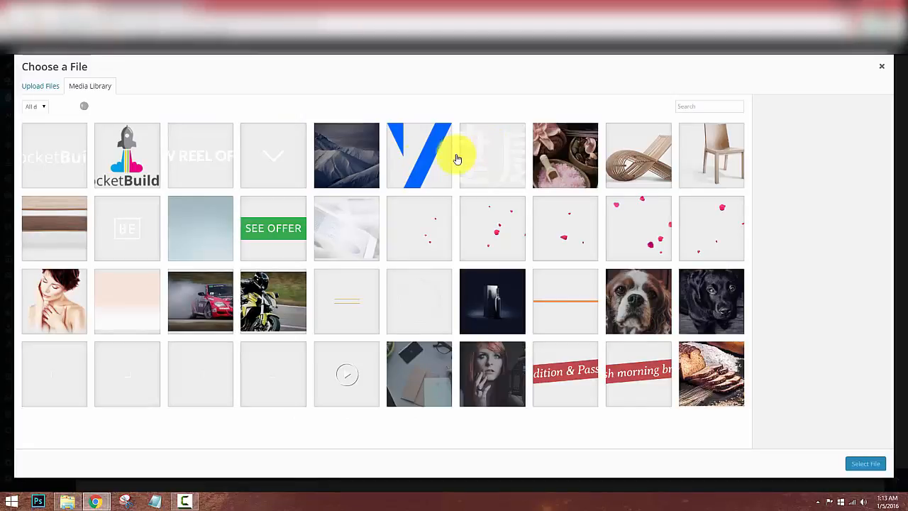
{"action": "left_click", "coordinate": [142, 160]}
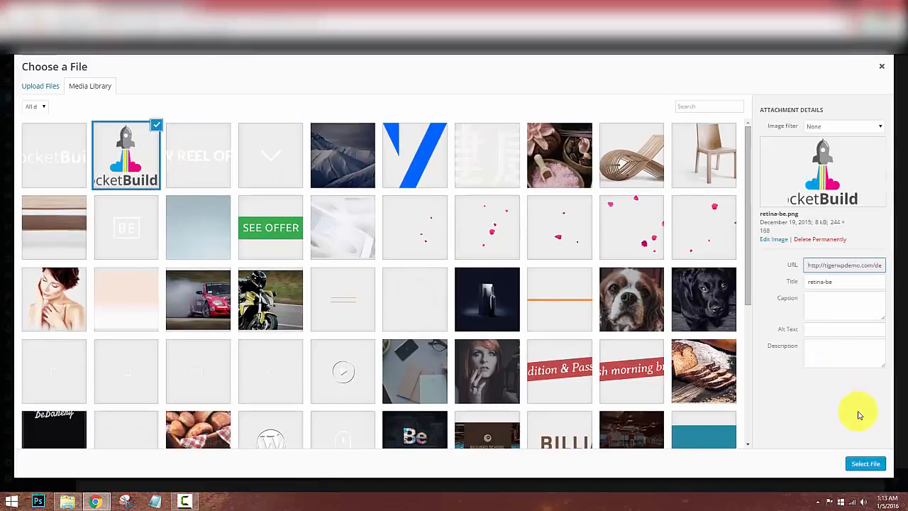
{"action": "left_click", "coordinate": [863, 462]}
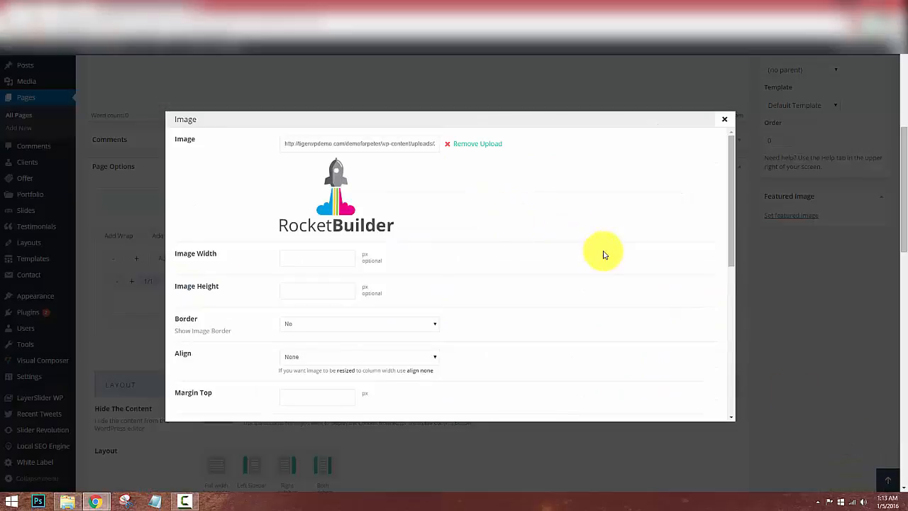
{"action": "scroll", "coordinate": [602, 253], "scroll_direction": "down", "scroll_amount": 3}
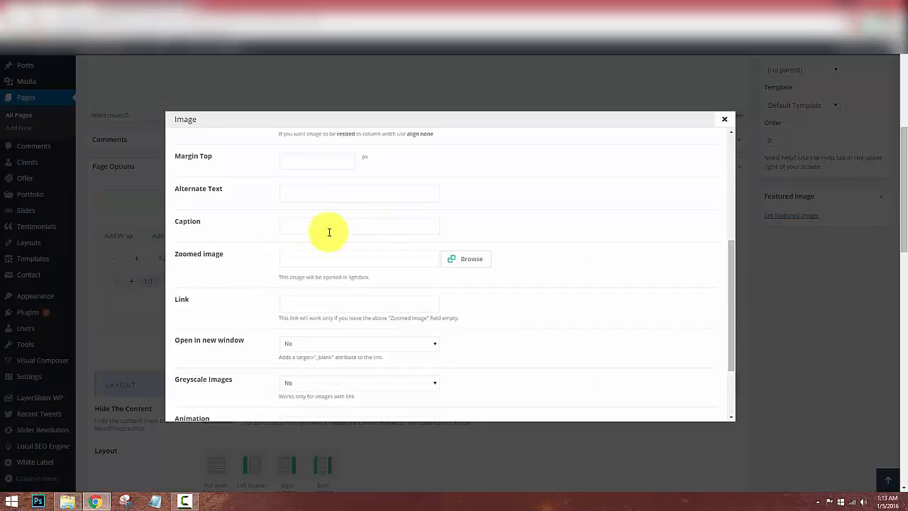
{"action": "scroll", "coordinate": [386, 278], "scroll_direction": "down", "scroll_amount": 2}
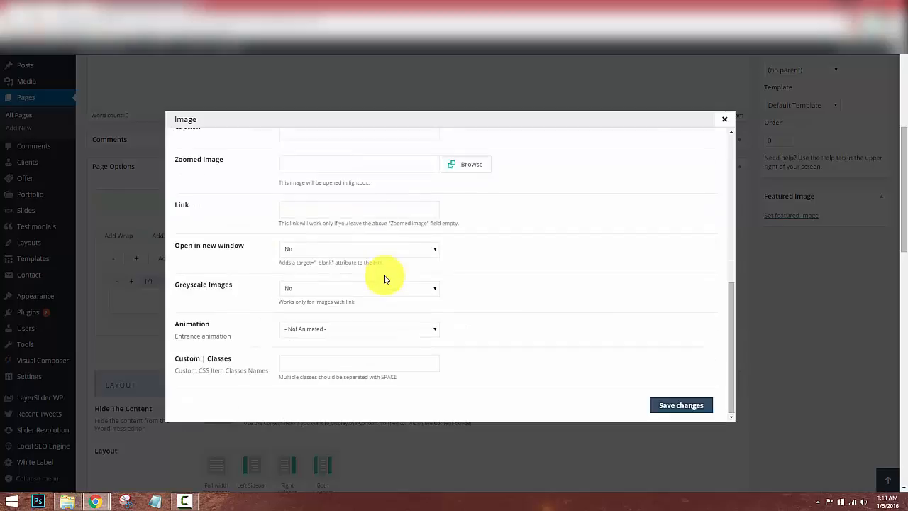
{"action": "left_click", "coordinate": [669, 406]}
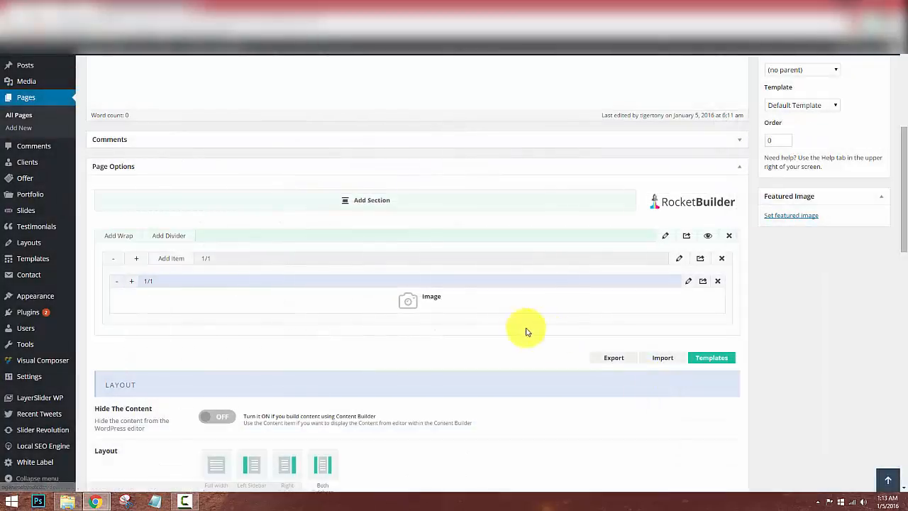
Narrow the Image element to 2/5 width and update the page.
{"action": "left_click", "coordinate": [116, 282]}
{"action": "left_click", "coordinate": [116, 282]}
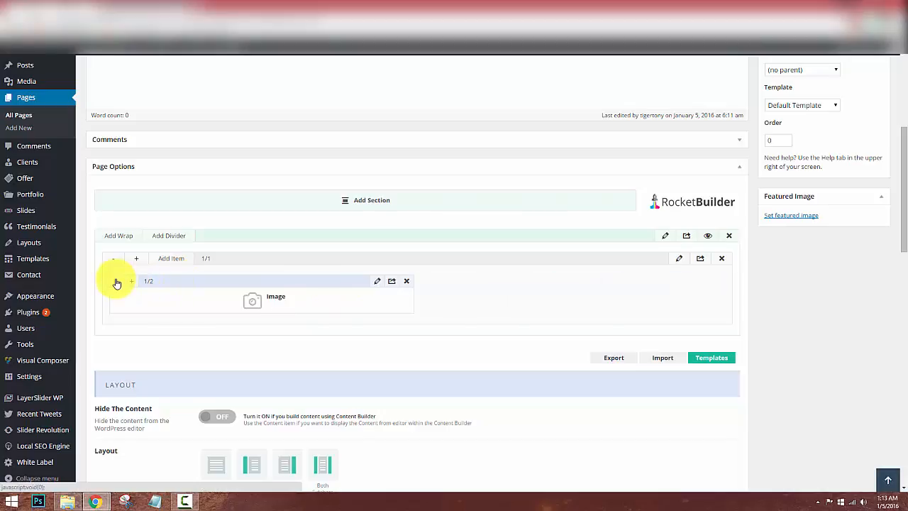
{"action": "left_click", "coordinate": [117, 282]}
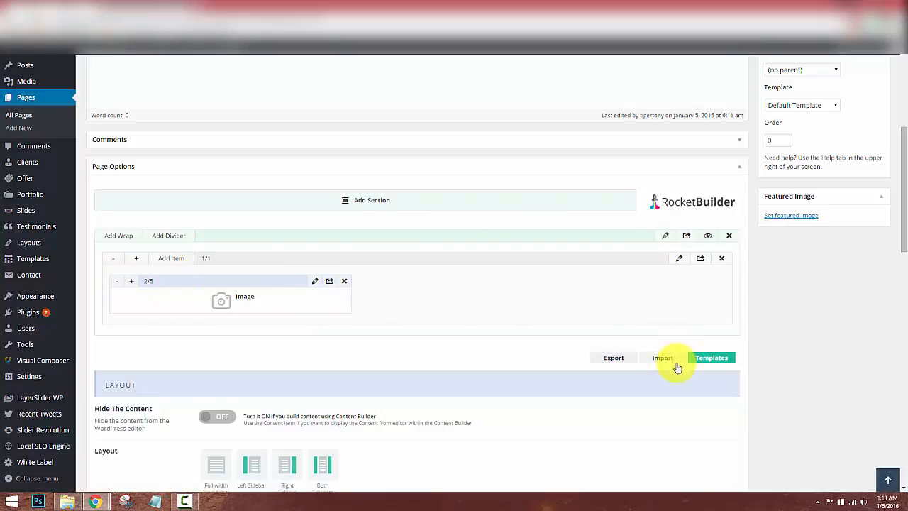
{"action": "scroll", "coordinate": [827, 212], "scroll_direction": "up", "scroll_amount": 2}
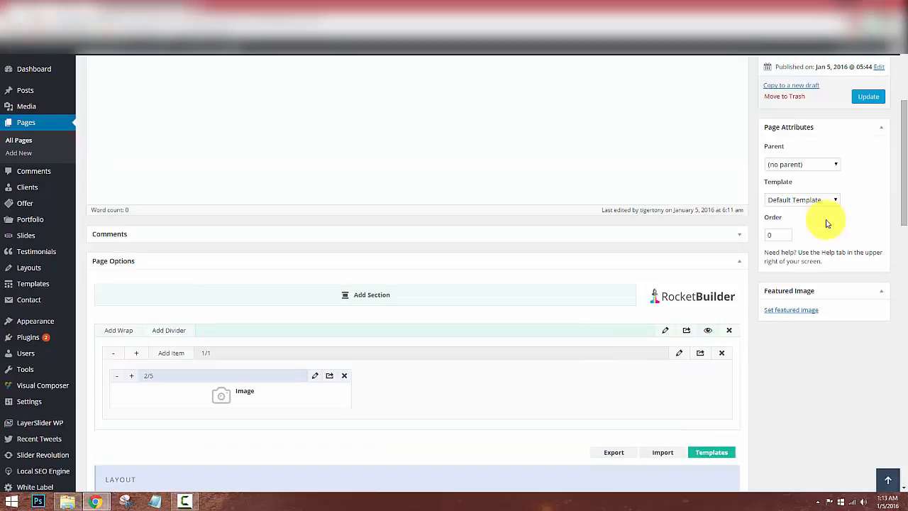
{"action": "left_click", "coordinate": [883, 102]}
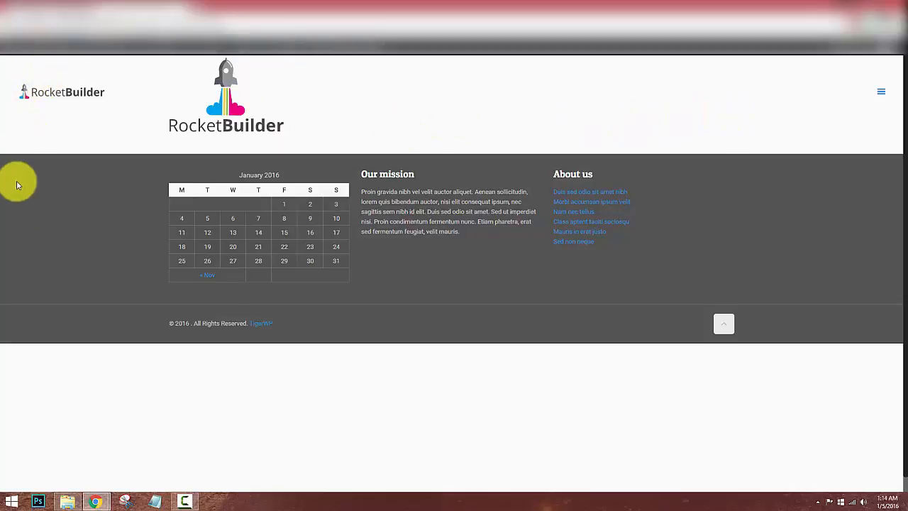
Back in the page editor, add a Progress Bars item beside the Image.
{"action": "left_click", "coordinate": [67, 9]}
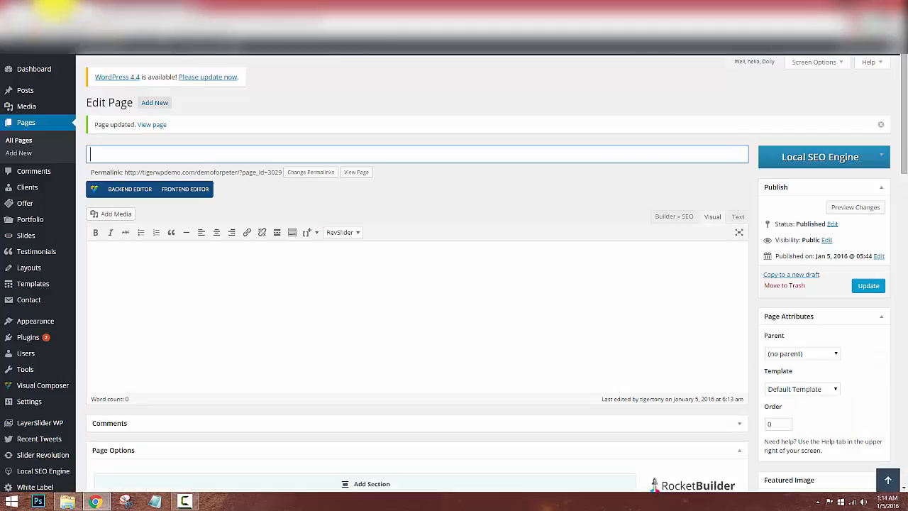
{"action": "scroll", "coordinate": [433, 351], "scroll_direction": "down", "scroll_amount": 3}
{"action": "scroll", "coordinate": [443, 348], "scroll_direction": "down", "scroll_amount": 1}
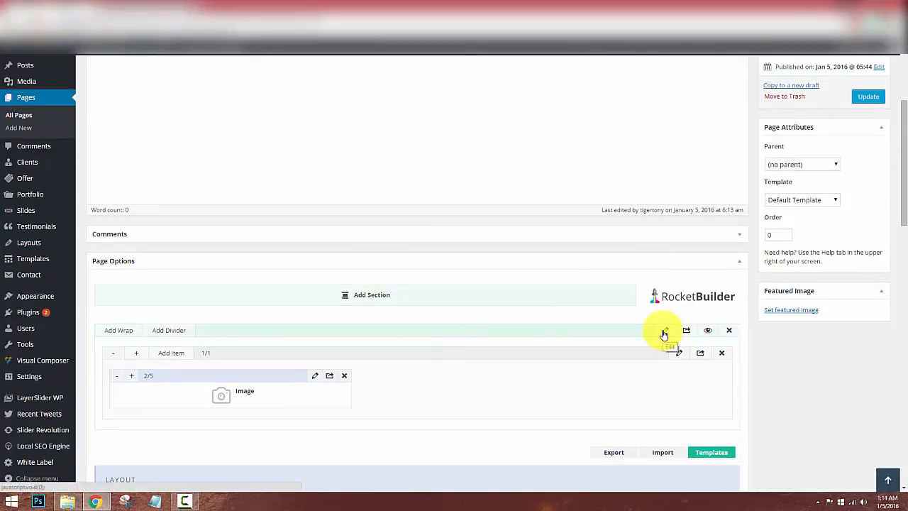
{"action": "scroll", "coordinate": [662, 341], "scroll_direction": "down", "scroll_amount": 1}
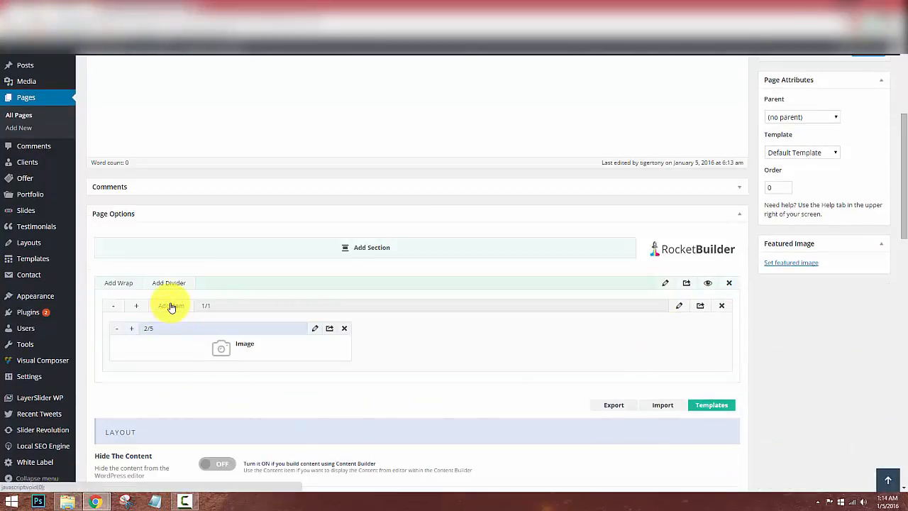
{"action": "left_click", "coordinate": [170, 307]}
{"action": "left_click", "coordinate": [323, 348]}
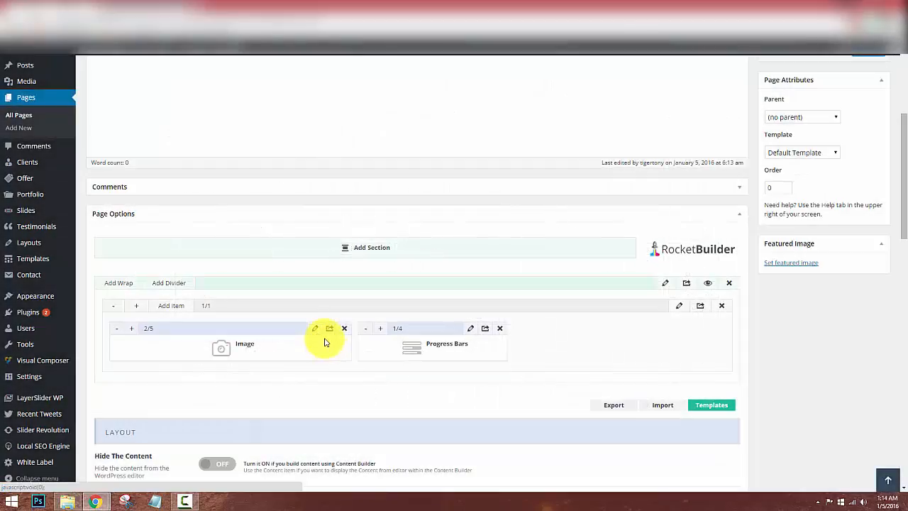
Title the progress bars 'Almost Done...', delete Bar2, set Bar1 to 95 and save.
{"action": "left_click", "coordinate": [472, 330]}
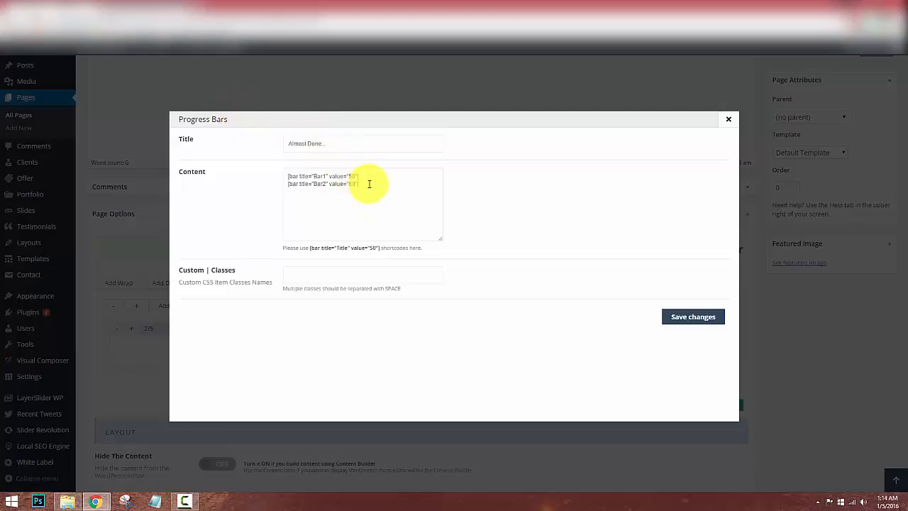
{"action": "left_click_drag", "start_coordinate": [366, 184], "coordinate": [282, 187]}
{"action": "key", "text": "BackSpace"}
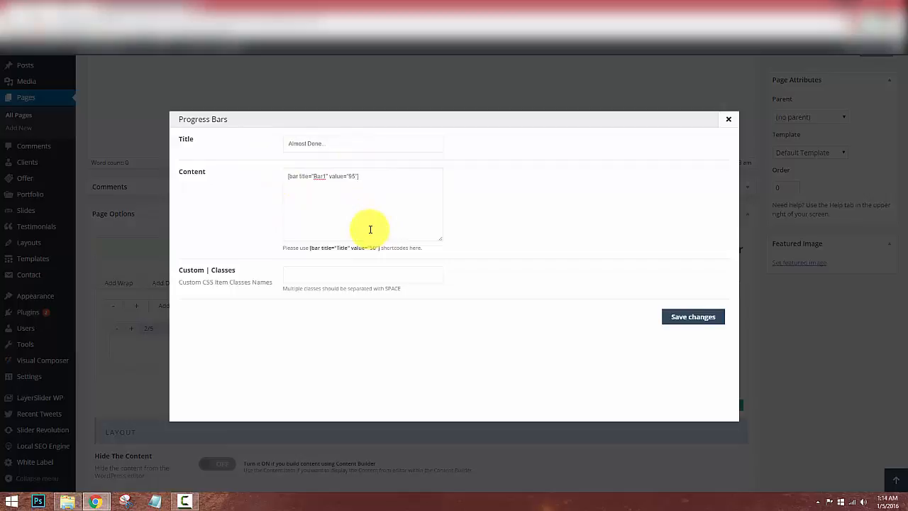
{"action": "left_click", "coordinate": [693, 317]}
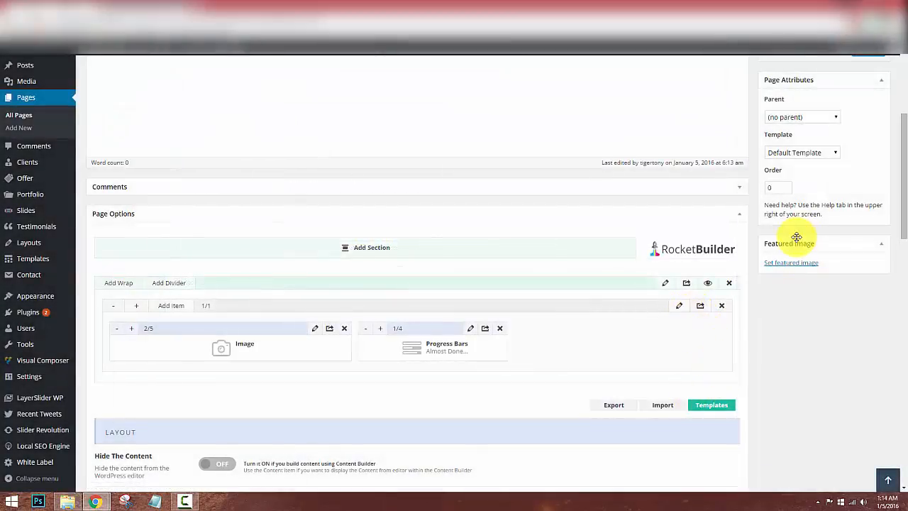
Reload the live site to check the 'Almost Done...' progress bar, then return to the editor.
{"action": "scroll", "coordinate": [794, 215], "scroll_direction": "up", "scroll_amount": 2}
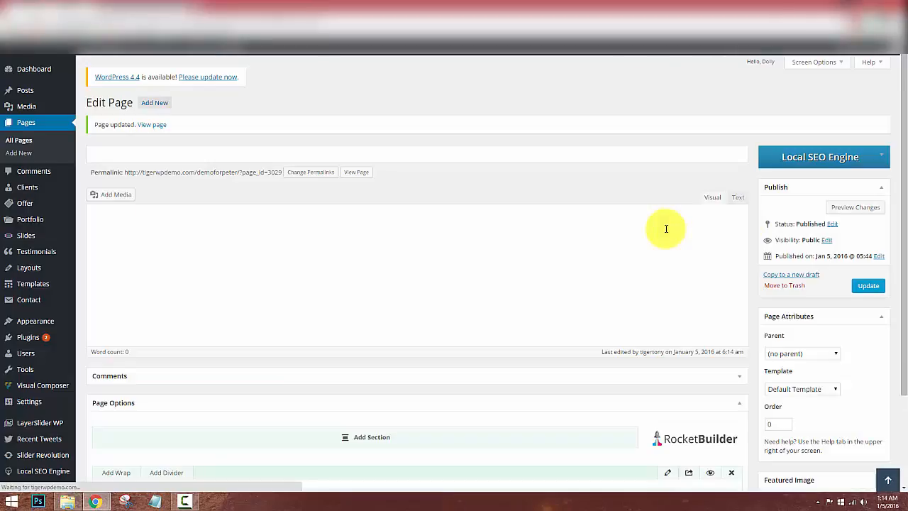
{"action": "left_click", "coordinate": [145, 5]}
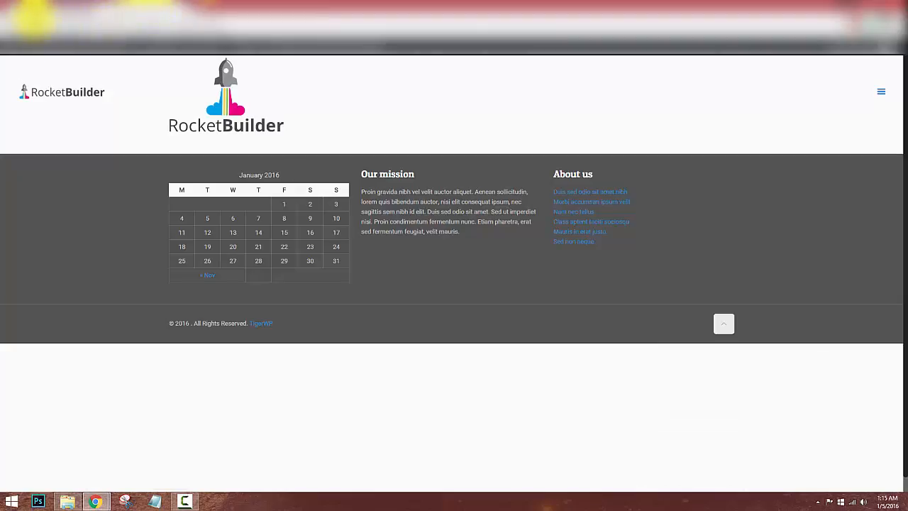
{"action": "left_click", "coordinate": [33, 19]}
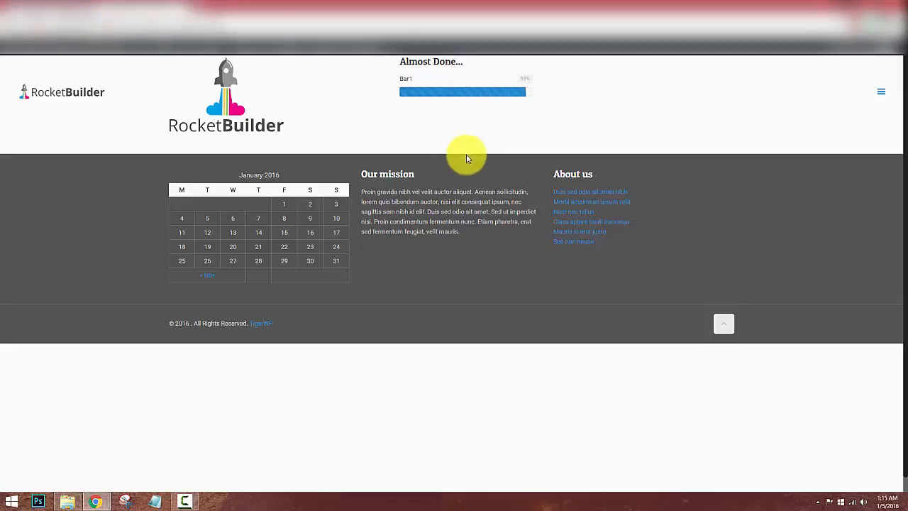
{"action": "left_click", "coordinate": [41, 6]}
{"action": "scroll", "coordinate": [334, 299], "scroll_direction": "down", "scroll_amount": 2}
{"action": "scroll", "coordinate": [334, 300], "scroll_direction": "down", "scroll_amount": 2}
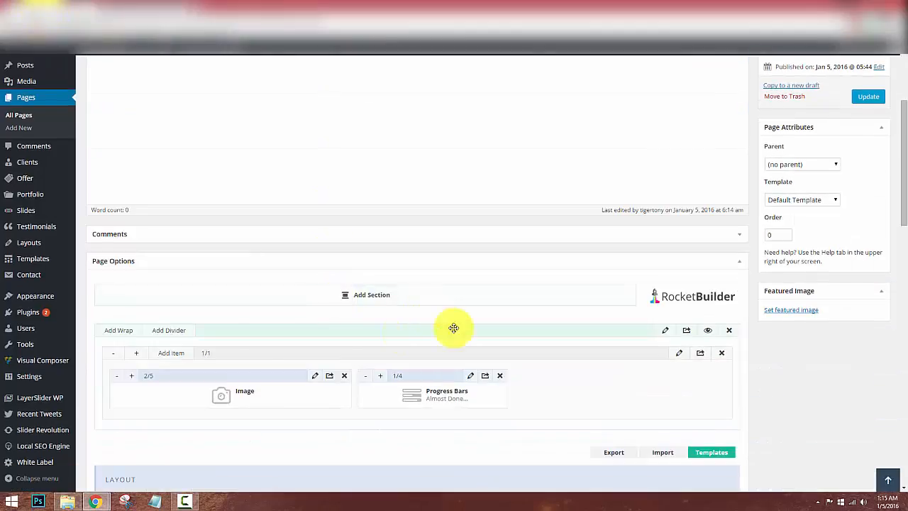
Add a Map item and paste latitude 43.661521 into its Google Maps Lat field.
{"action": "left_click", "coordinate": [169, 354]}
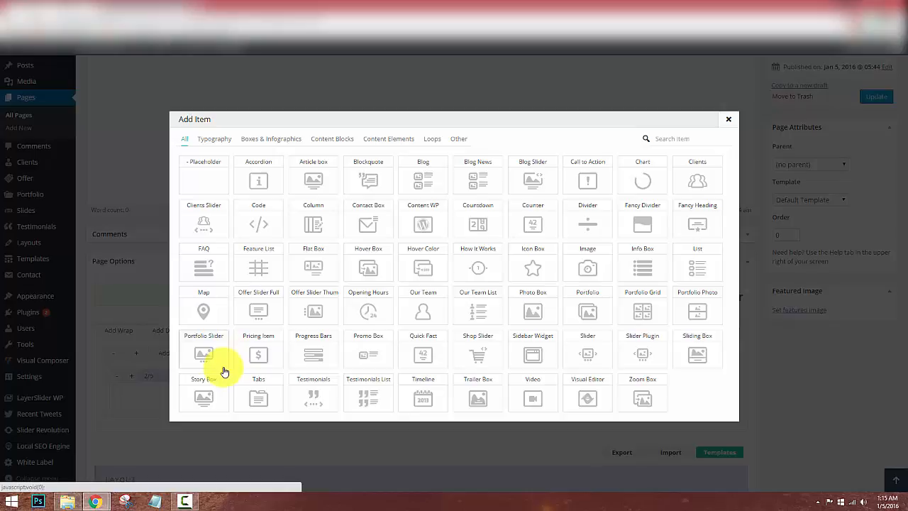
{"action": "left_click", "coordinate": [180, 312]}
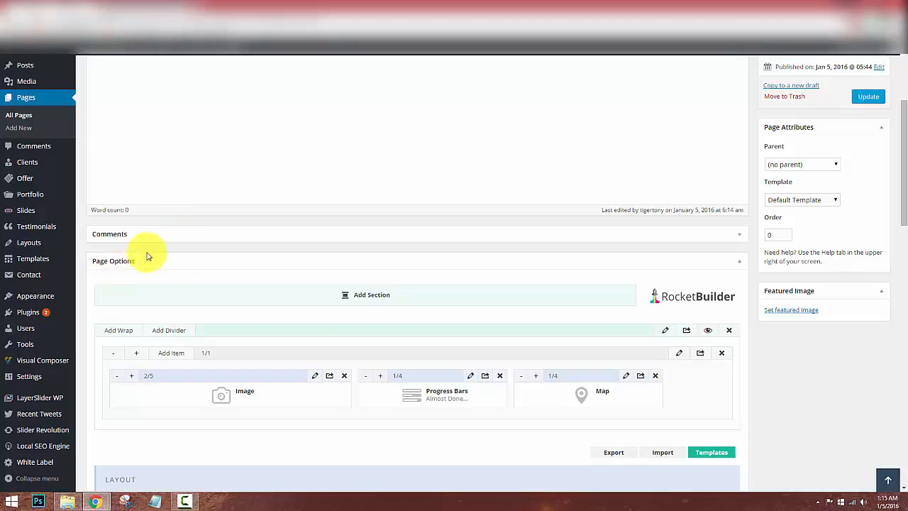
{"action": "left_click", "coordinate": [626, 376]}
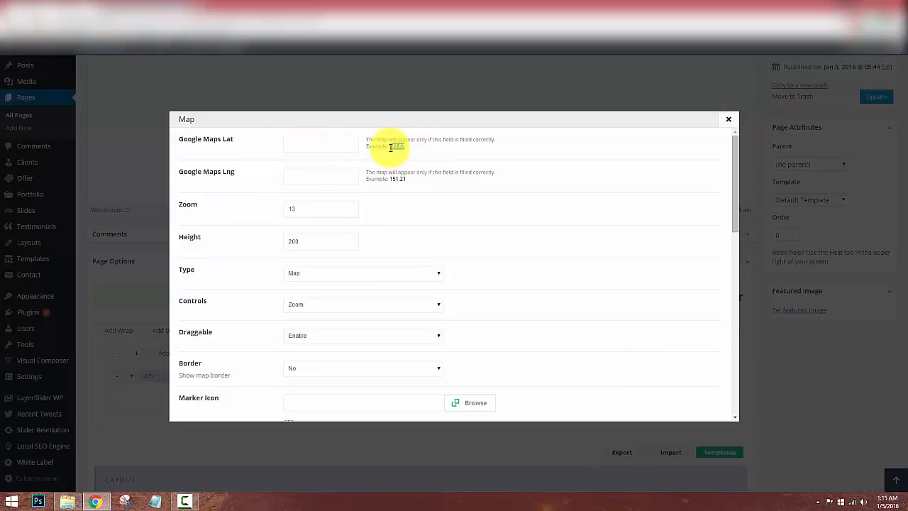
{"action": "left_click", "coordinate": [308, 145]}
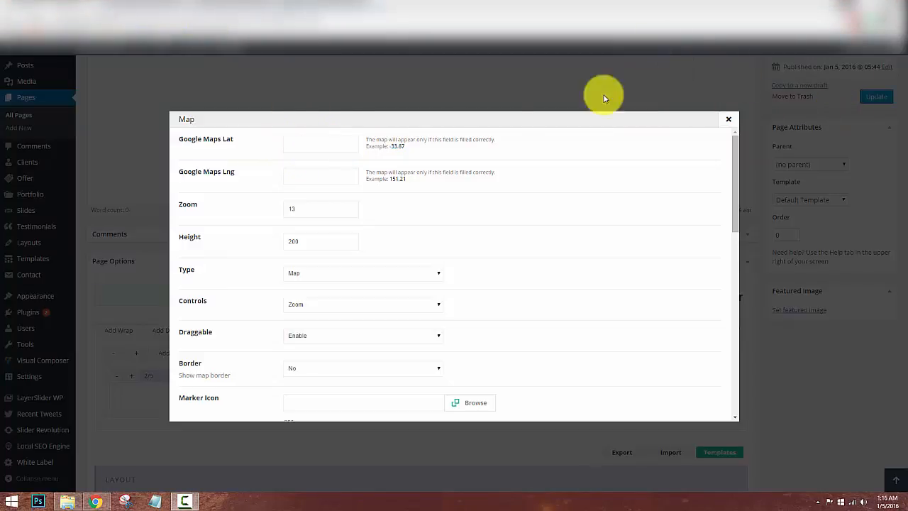
{"action": "left_click", "coordinate": [304, 144]}
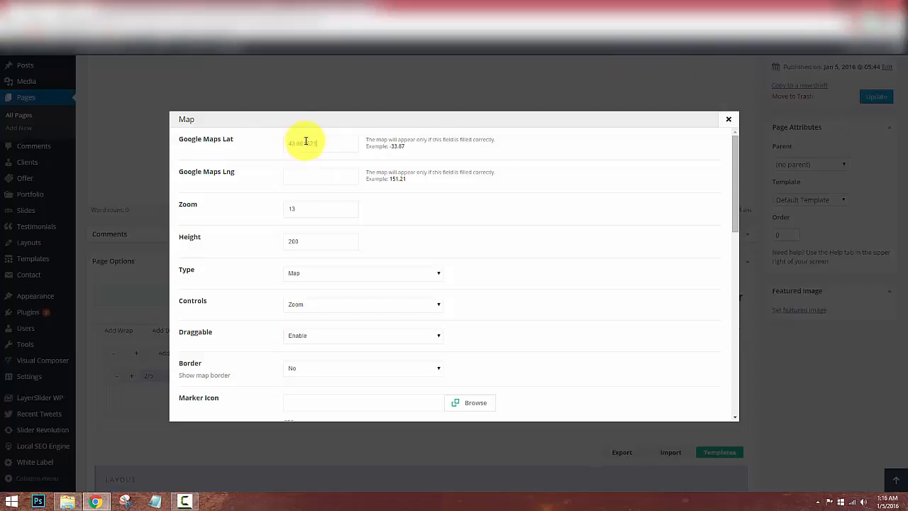
{"action": "left_click", "coordinate": [313, 13]}
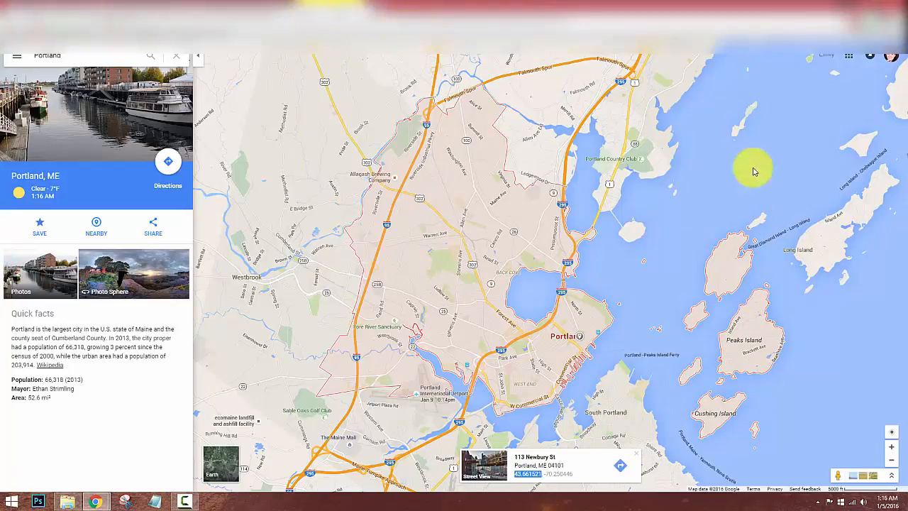
Copy longitude -70.252506 from Google Maps' What's here? and paste it into the Lng field.
{"action": "right_click", "coordinate": [575, 341]}
{"action": "left_click", "coordinate": [587, 370]}
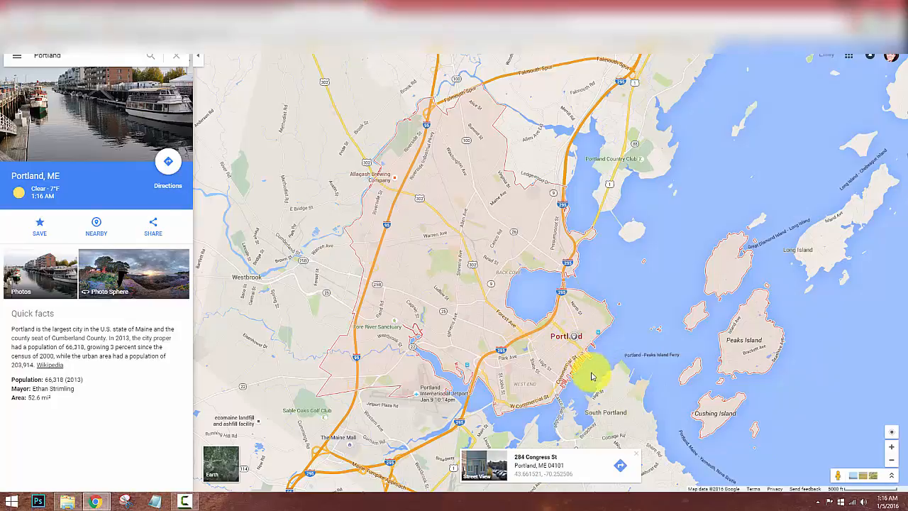
{"action": "left_click_drag", "start_coordinate": [577, 476], "coordinate": [550, 477]}
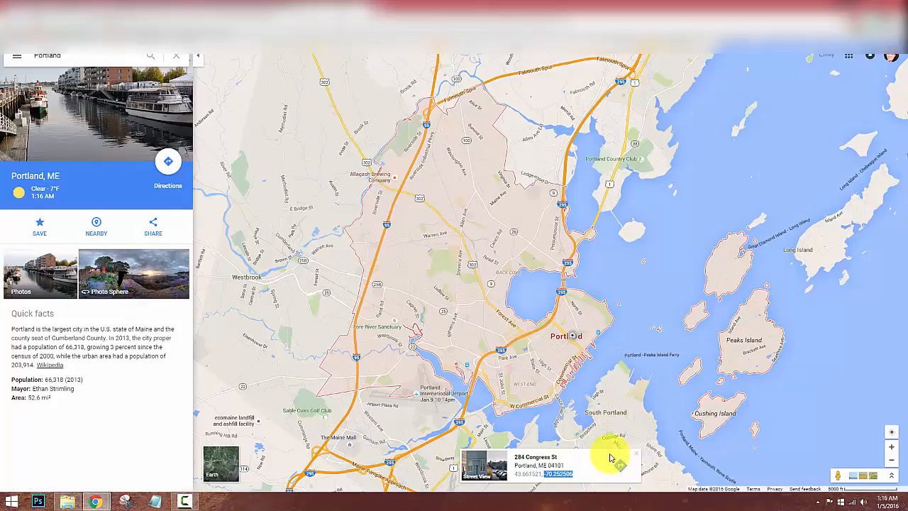
{"action": "left_click", "coordinate": [33, 5]}
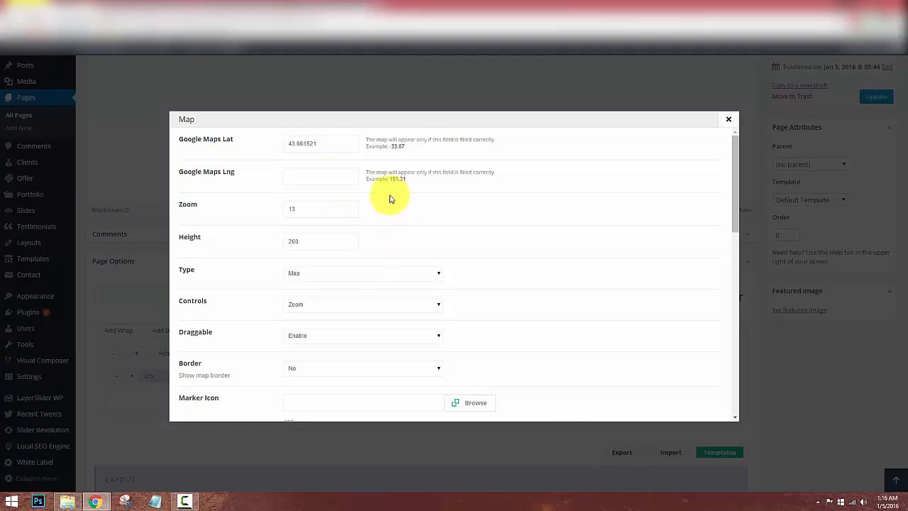
{"action": "left_click", "coordinate": [317, 177]}
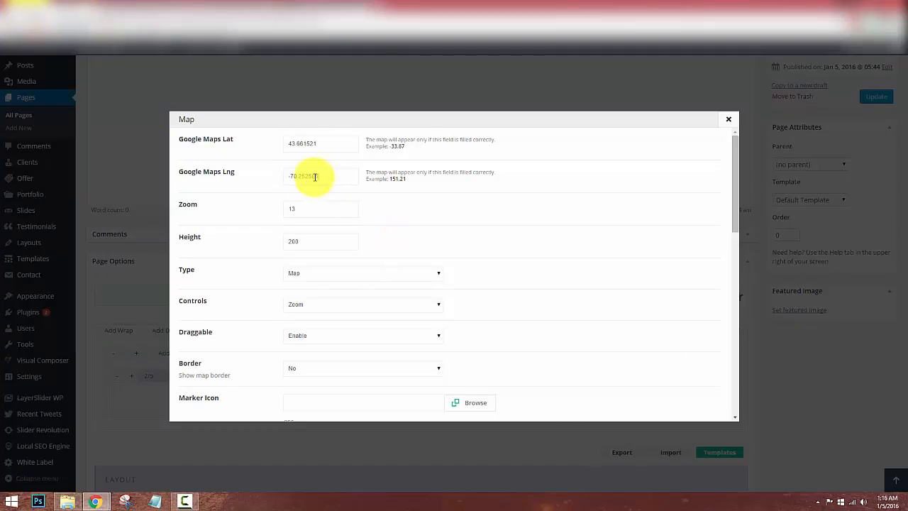
{"action": "scroll", "coordinate": [497, 277], "scroll_direction": "down", "scroll_amount": 1}
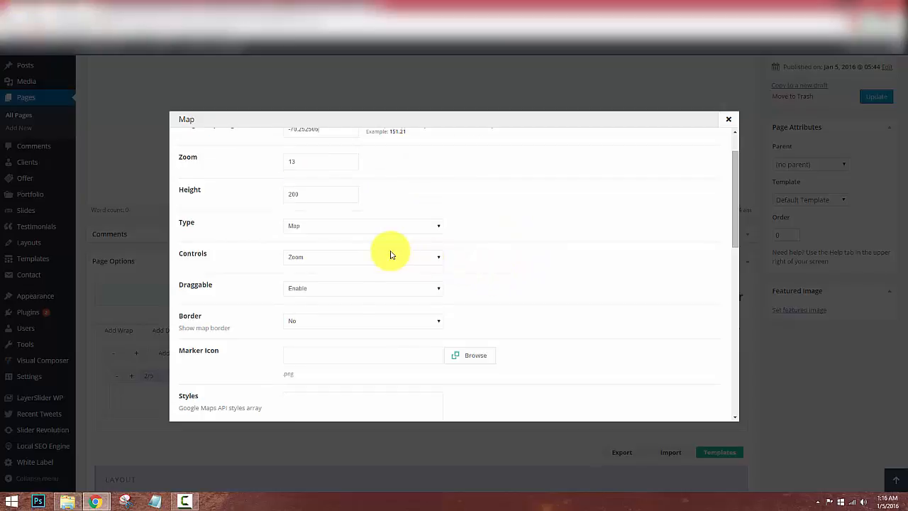
{"action": "scroll", "coordinate": [390, 255], "scroll_direction": "down", "scroll_amount": 2}
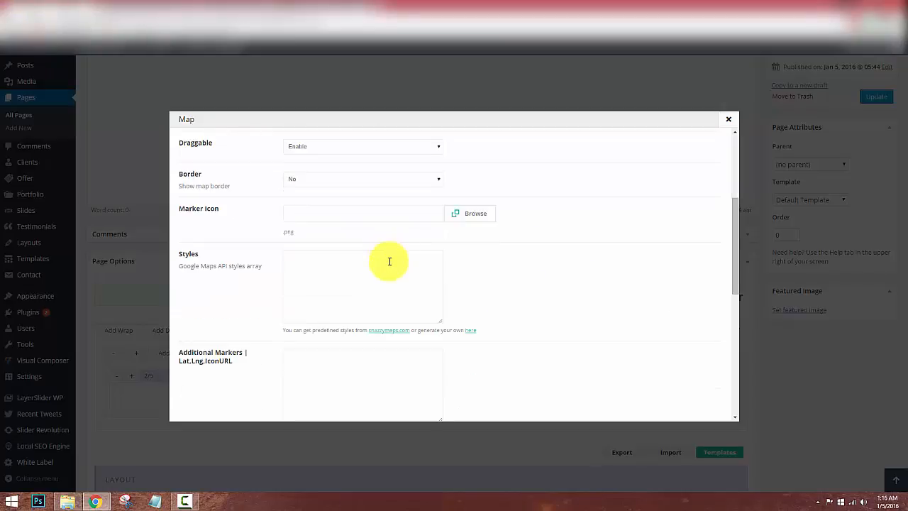
Copy the Unsaturated Browns JavaScript style array from Snazzy Maps.
{"action": "left_click", "coordinate": [390, 331]}
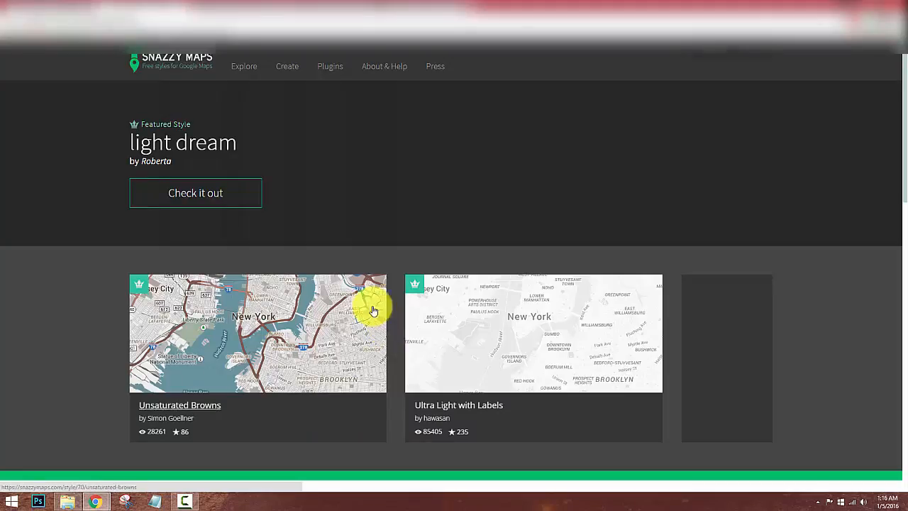
{"action": "left_click", "coordinate": [328, 343]}
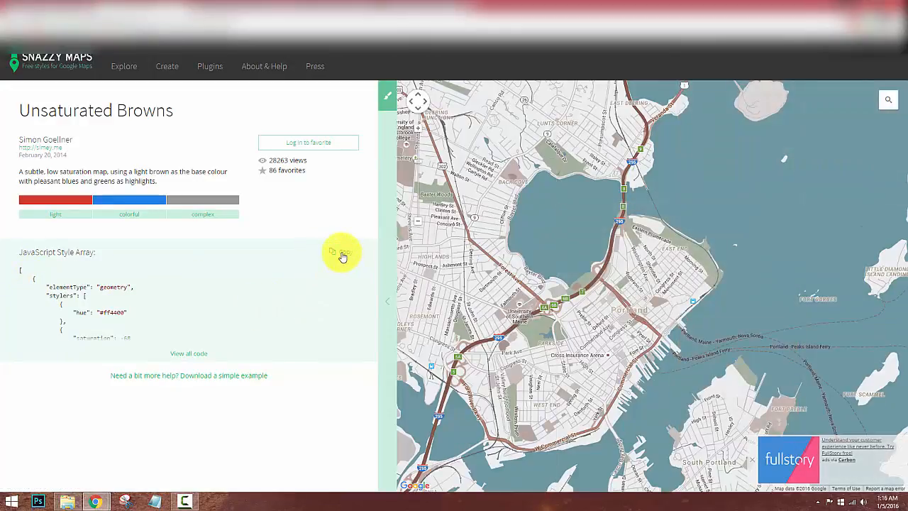
{"action": "left_click", "coordinate": [190, 355]}
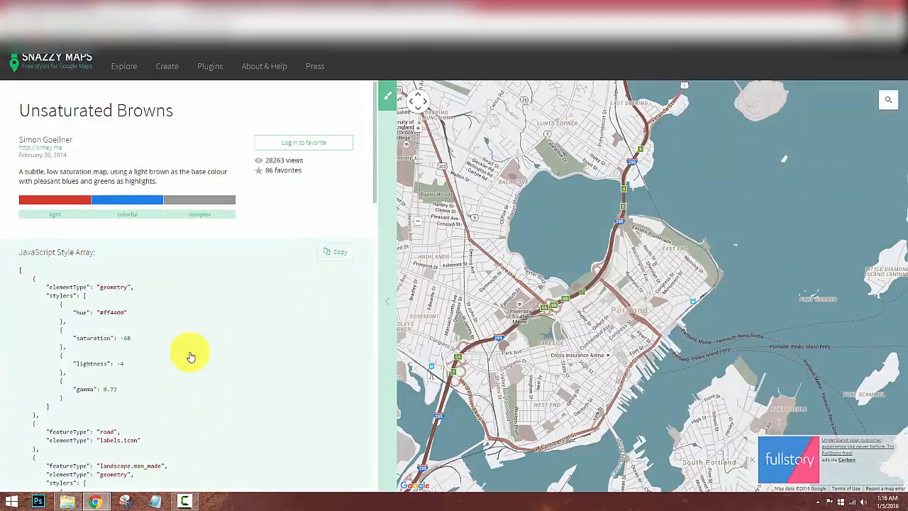
{"action": "scroll", "coordinate": [193, 352], "scroll_direction": "down", "scroll_amount": 15}
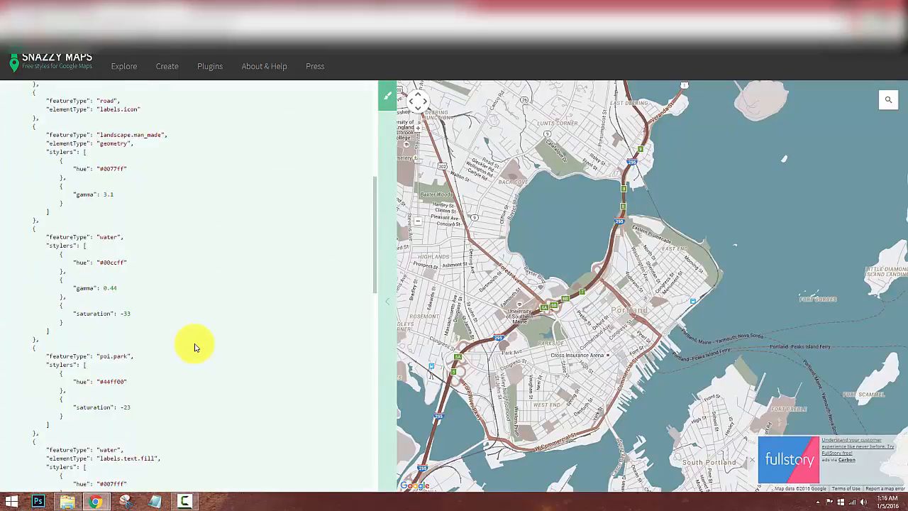
{"action": "scroll", "coordinate": [193, 342], "scroll_direction": "down", "scroll_amount": 2}
{"action": "scroll", "coordinate": [260, 329], "scroll_direction": "up", "scroll_amount": 10}
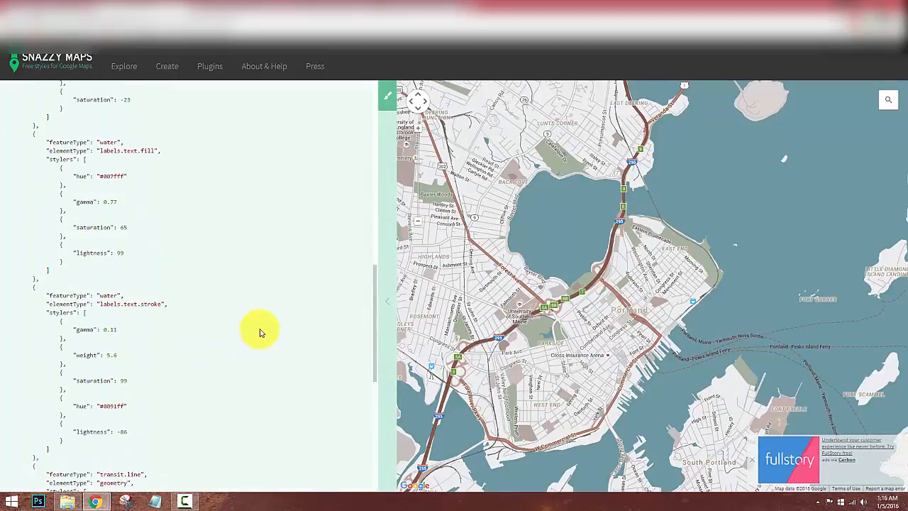
{"action": "scroll", "coordinate": [269, 312], "scroll_direction": "up", "scroll_amount": 5}
{"action": "left_click", "coordinate": [330, 257]}
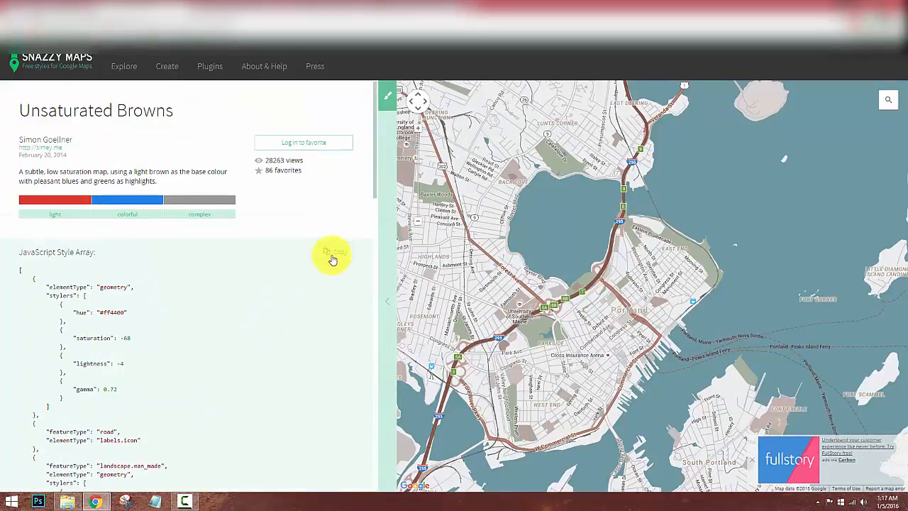
{"action": "left_click", "coordinate": [221, 7]}
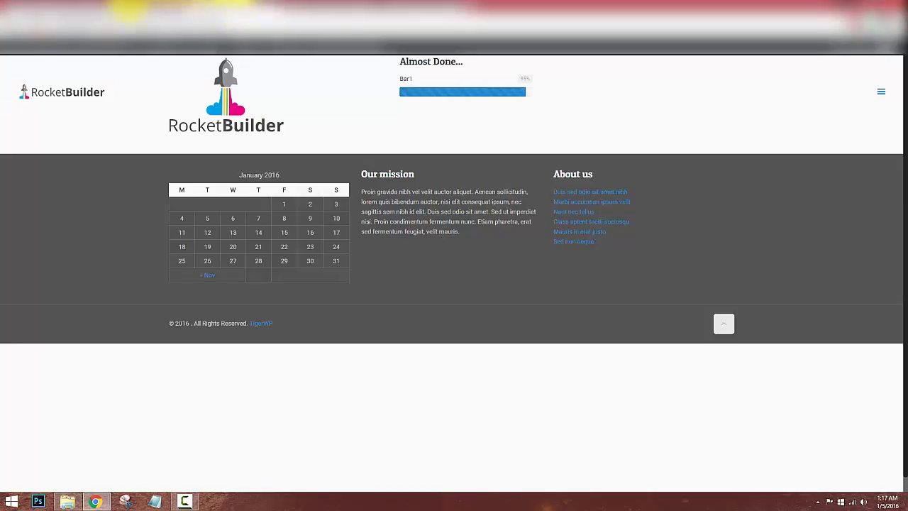
Paste the copied style array into the Map item's Styles field.
{"action": "left_click", "coordinate": [64, 9]}
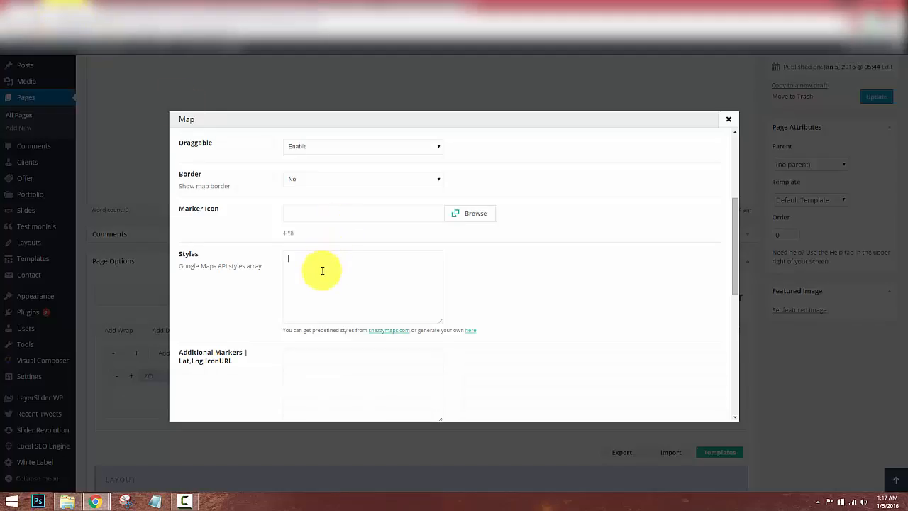
{"action": "key", "text": "ctrl+v"}
{"action": "scroll", "coordinate": [359, 270], "scroll_direction": "down", "scroll_amount": 1}
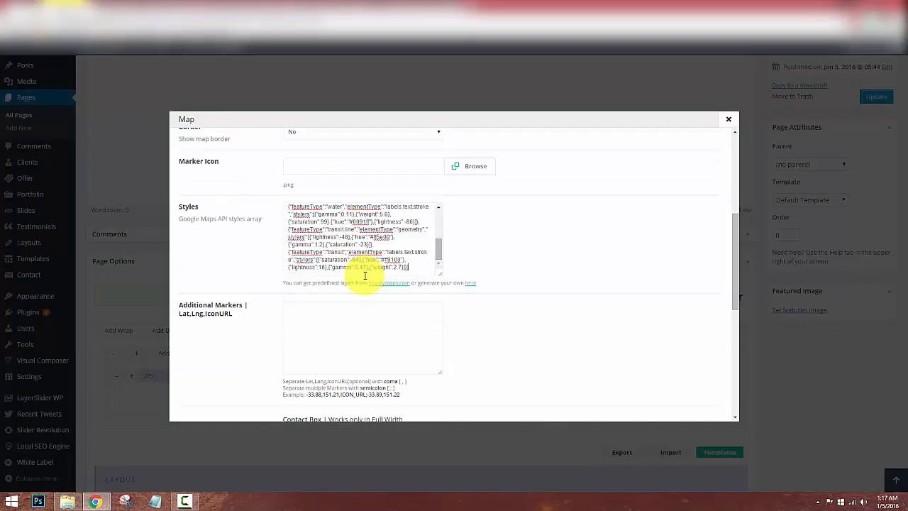
{"action": "scroll", "coordinate": [365, 278], "scroll_direction": "down", "scroll_amount": 6}
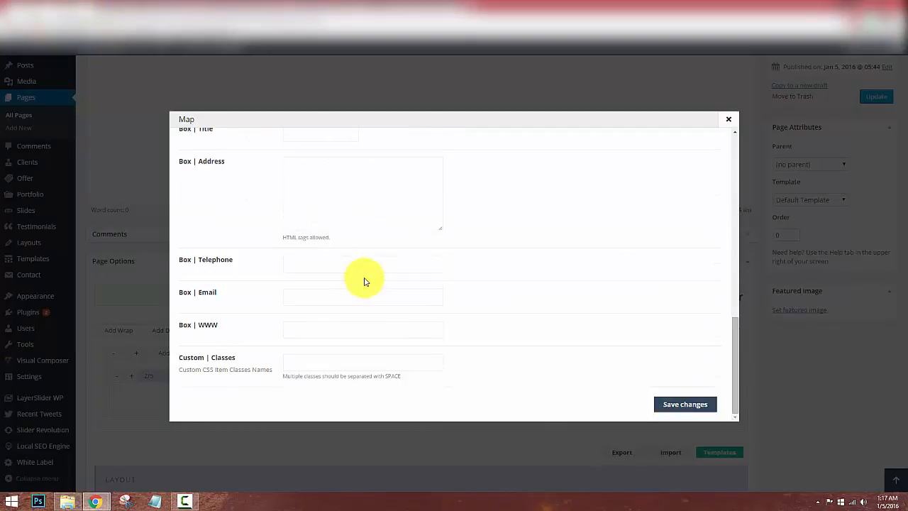
Fill in the Box | Telephone and Box | Email fields with the contact number and e-mail.
{"action": "left_click", "coordinate": [295, 268]}
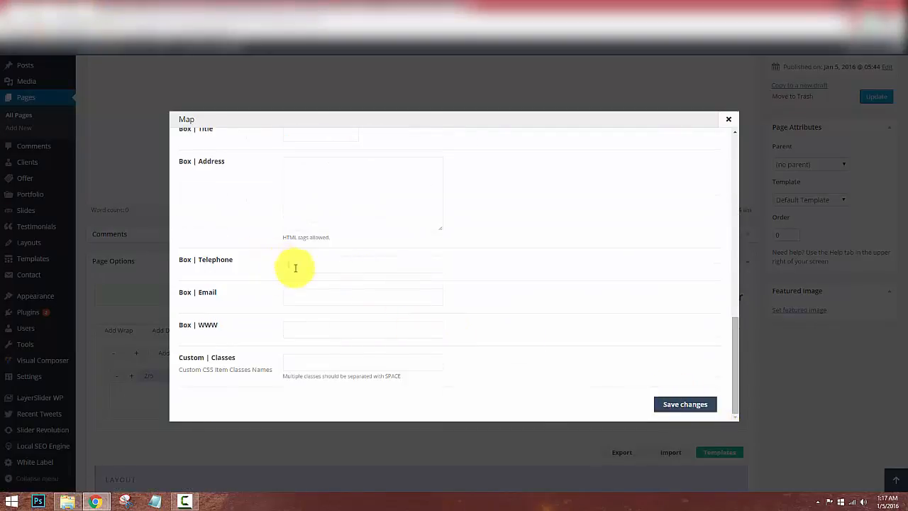
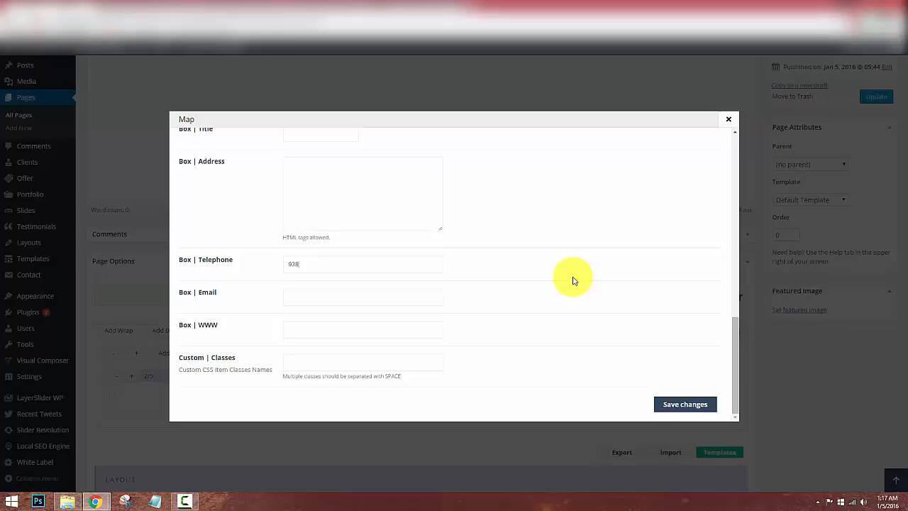
{"action": "left_click", "coordinate": [380, 295]}
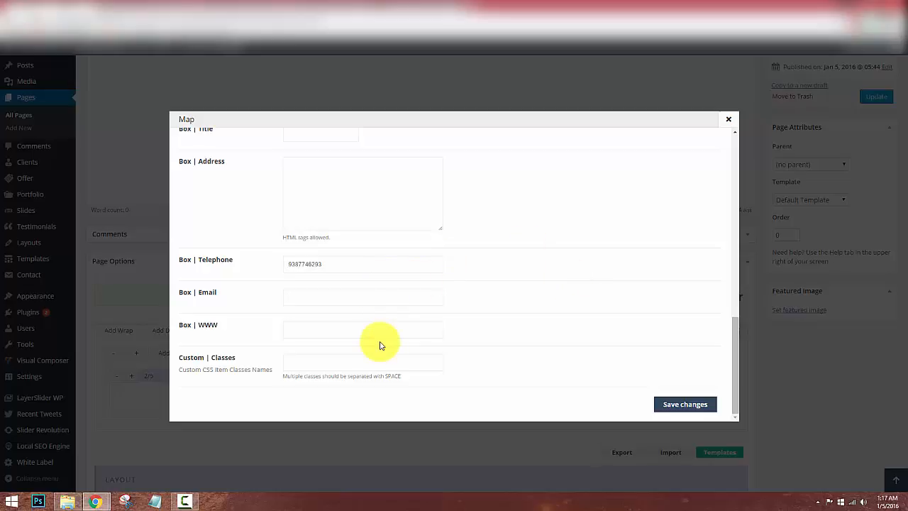
Save the Map item settings, update the page, and view the front-end site.
{"action": "left_click", "coordinate": [675, 405]}
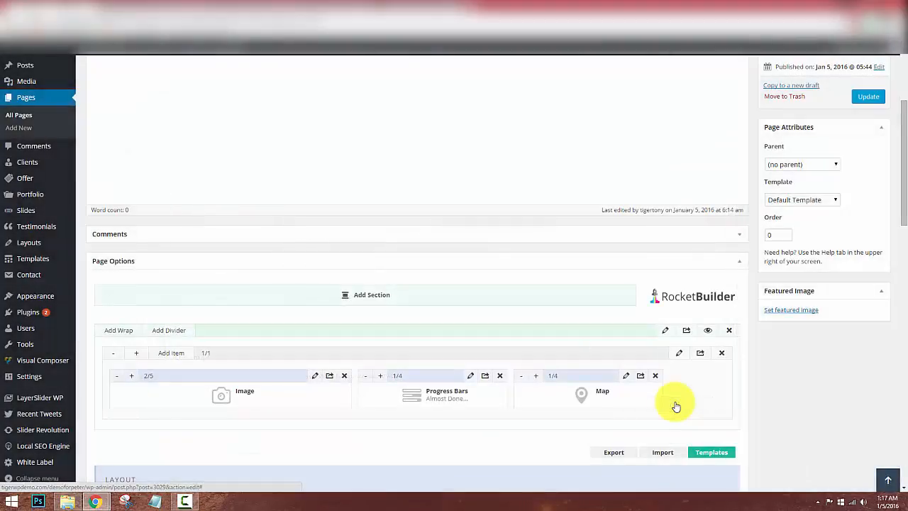
{"action": "left_click", "coordinate": [869, 97]}
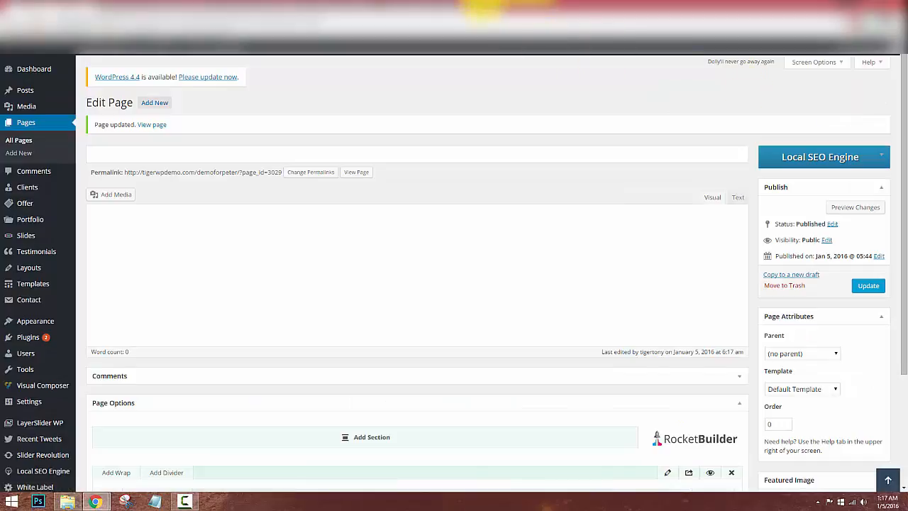
{"action": "left_click", "coordinate": [187, 6]}
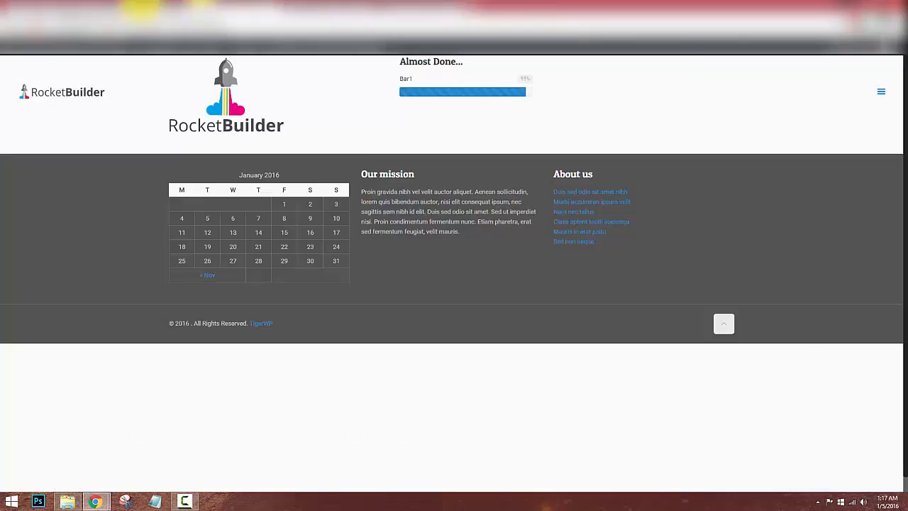
Reload the live site to check the Portland map beside the Almost Done progress bar, then go to Snazzy Maps.
{"action": "left_click", "coordinate": [35, 17]}
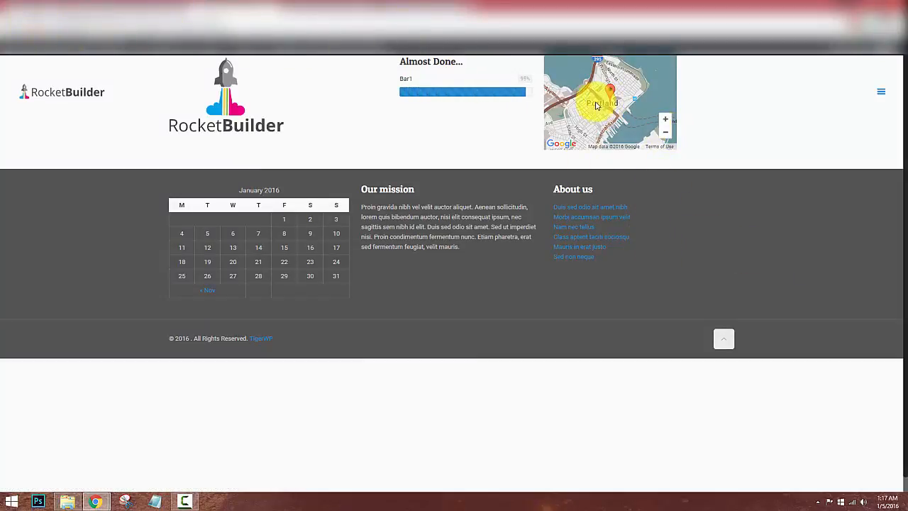
{"action": "left_click_drag", "start_coordinate": [605, 107], "coordinate": [570, 129]}
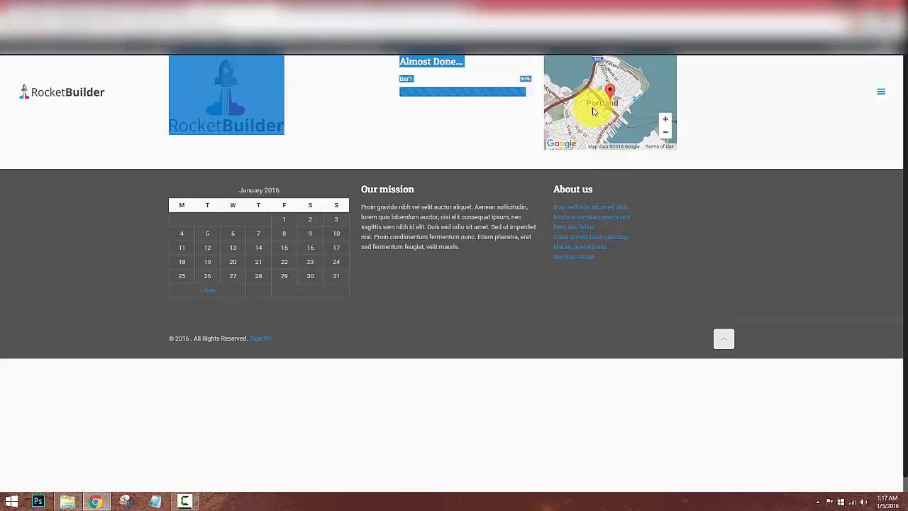
{"action": "left_click", "coordinate": [517, 132]}
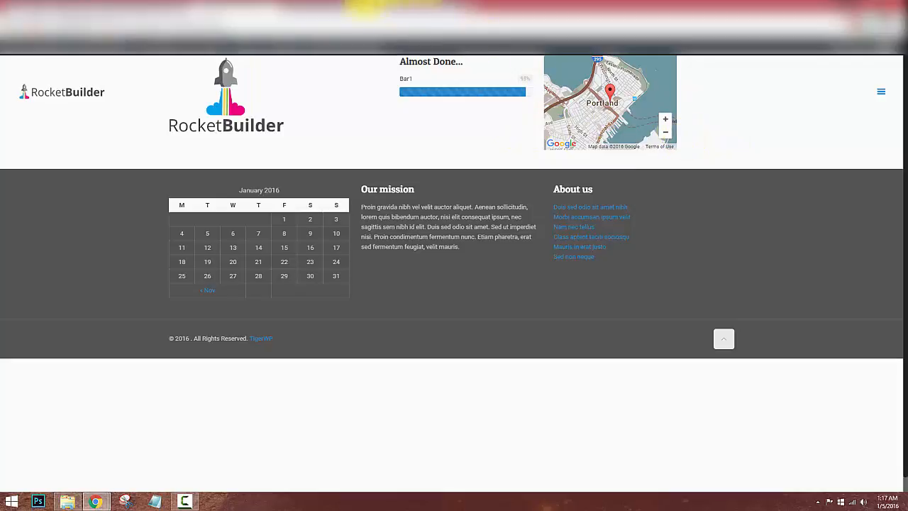
{"action": "left_click", "coordinate": [146, 8]}
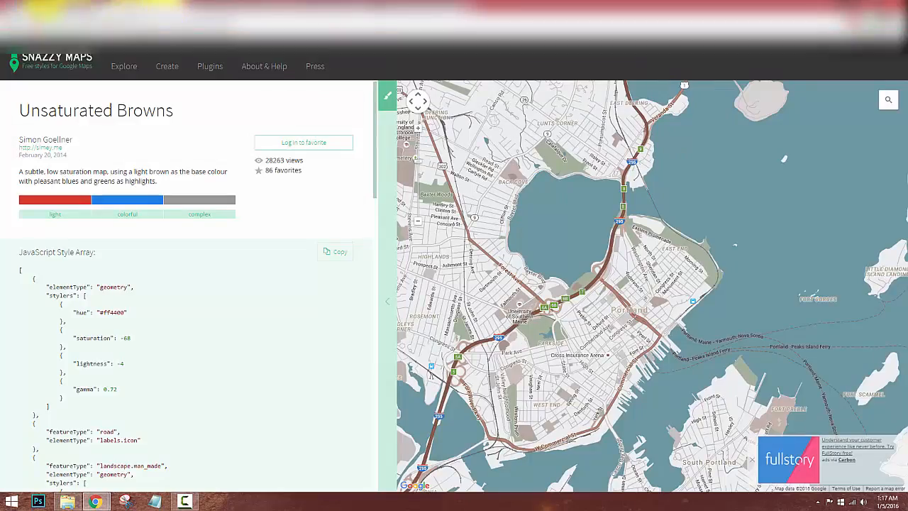
Add a divider row in the page editor and move it above the Image, Progress Bars and Map row.
{"action": "left_click", "coordinate": [36, 11]}
{"action": "scroll", "coordinate": [388, 300], "scroll_direction": "down", "scroll_amount": 3}
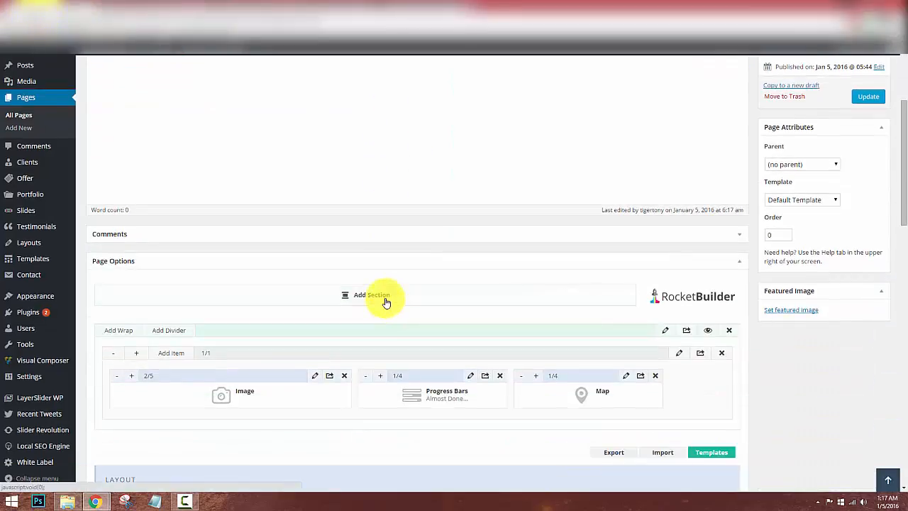
{"action": "left_click", "coordinate": [174, 330]}
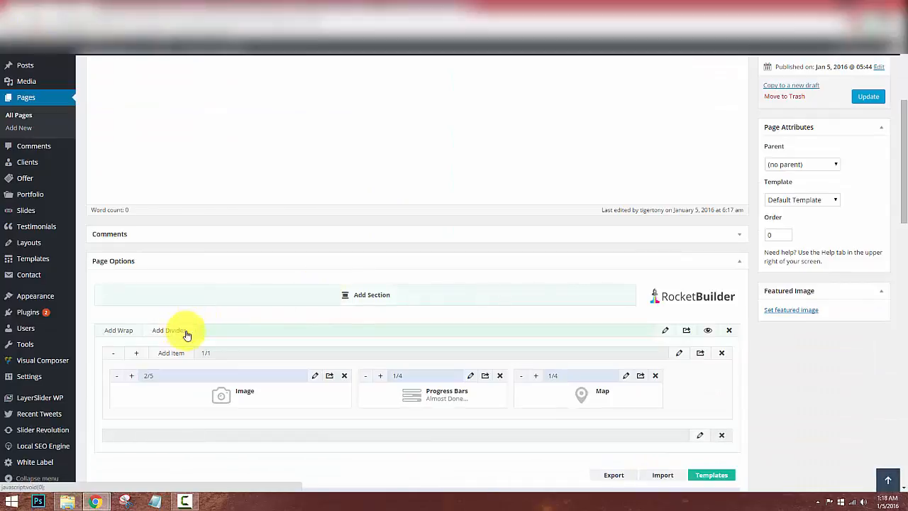
{"action": "mouse_move", "coordinate": [612, 429]}
{"action": "left_mouse_down"}
{"action": "mouse_move", "coordinate": [604, 357]}
{"action": "mouse_move", "coordinate": [173, 365]}
{"action": "mouse_move", "coordinate": [177, 348]}
{"action": "left_mouse_up"}
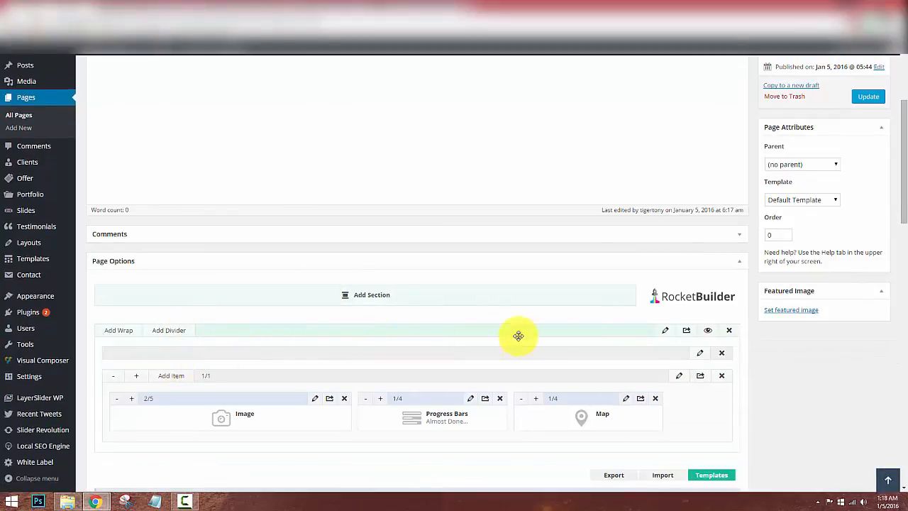
{"action": "left_click", "coordinate": [699, 353]}
Keep Inner Columns margin at Default, set the wrap's padding to 100, and save the settings.
{"action": "left_click", "coordinate": [339, 279]}
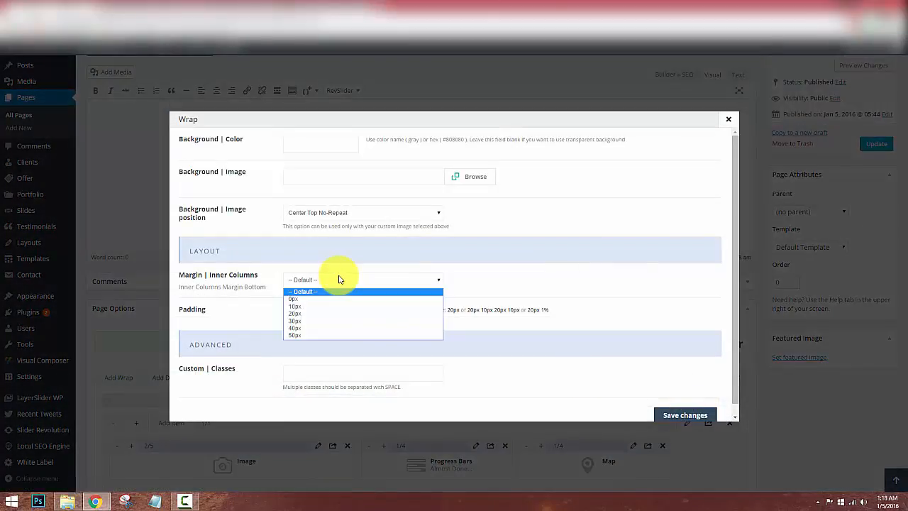
{"action": "left_click", "coordinate": [339, 280]}
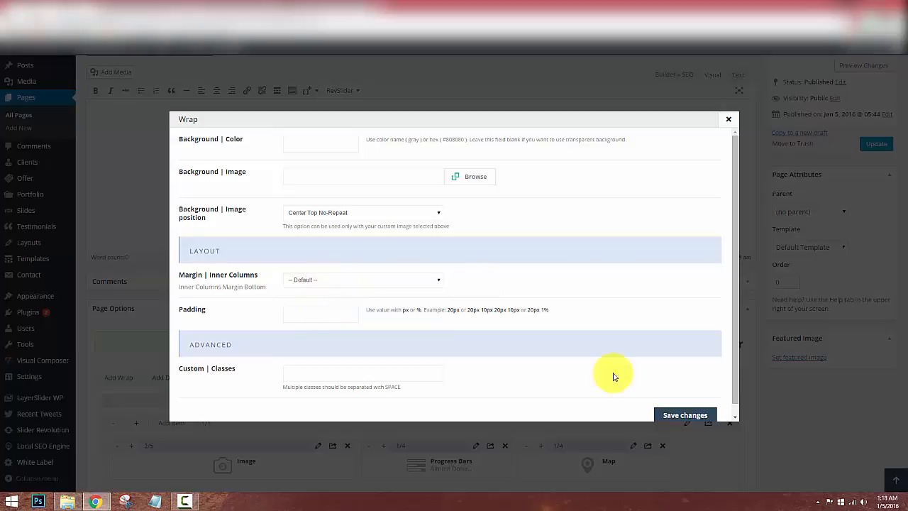
{"action": "scroll", "coordinate": [674, 406], "scroll_direction": "down", "scroll_amount": 1}
{"action": "scroll", "coordinate": [655, 386], "scroll_direction": "up", "scroll_amount": 1}
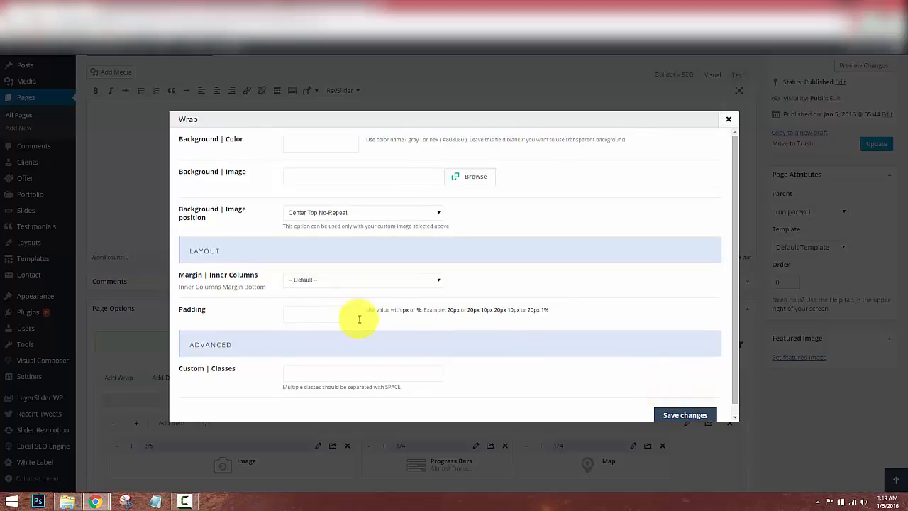
{"action": "left_click", "coordinate": [325, 312]}
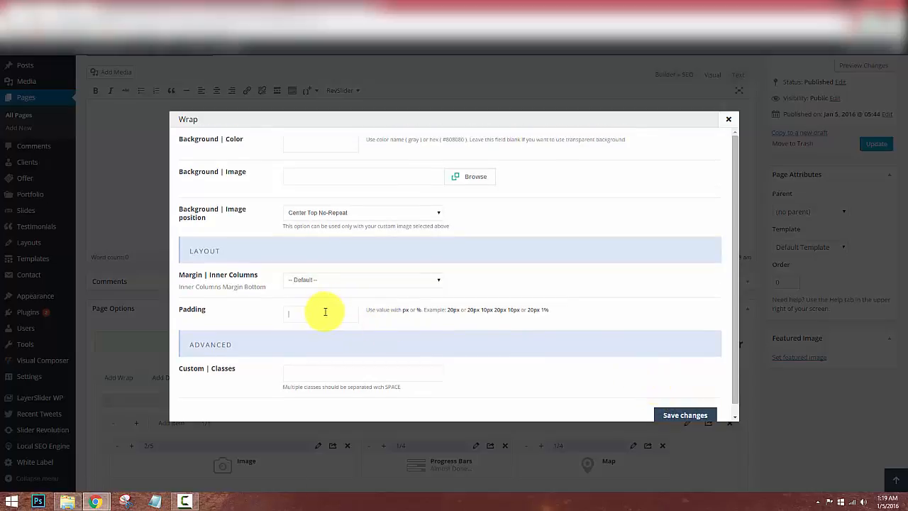
{"action": "type", "text": "100"}
{"action": "left_click", "coordinate": [669, 416]}
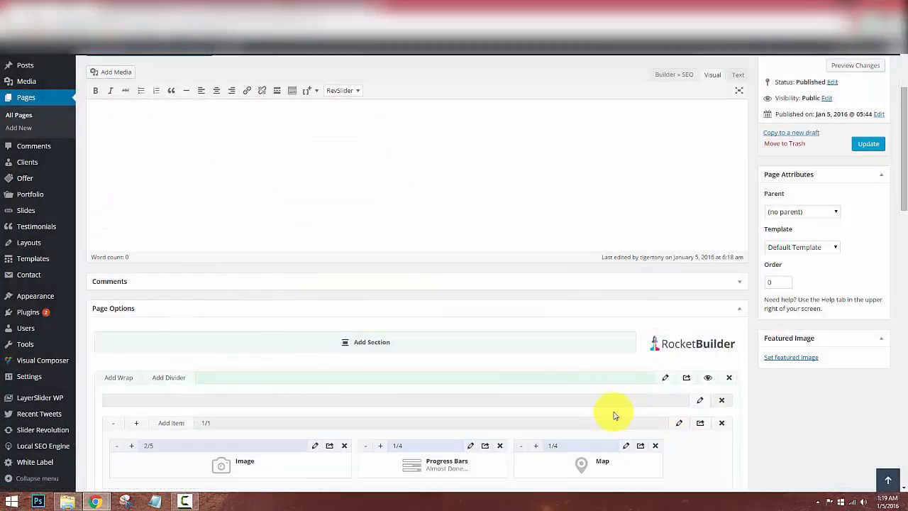
Update the page with the padded wrap and switch to the front-end site.
{"action": "scroll", "coordinate": [846, 410], "scroll_direction": "down", "scroll_amount": 1}
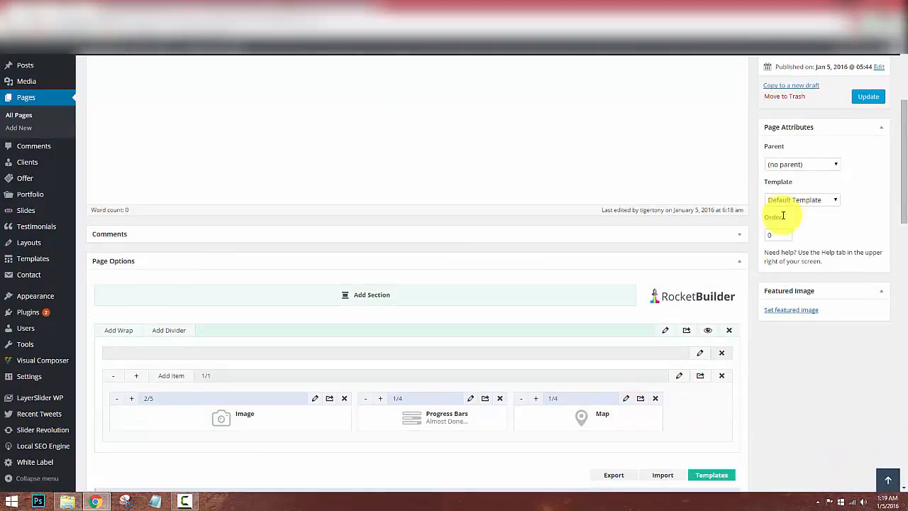
{"action": "left_click", "coordinate": [869, 99]}
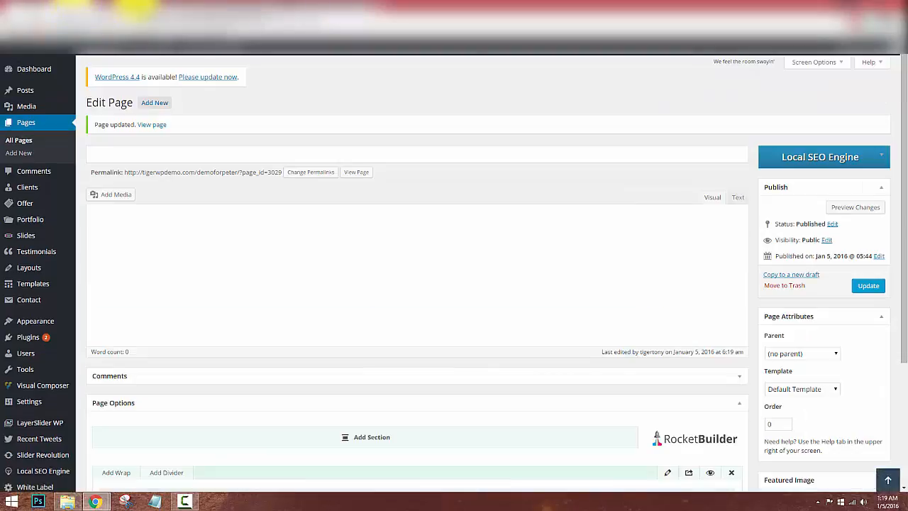
{"action": "left_click", "coordinate": [135, 6]}
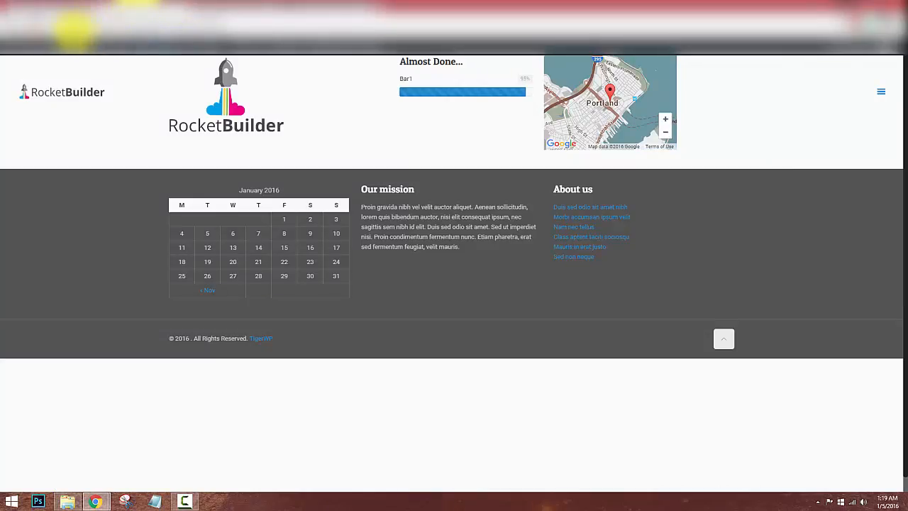
Reload the live site to check the new spacing, then return to the Edit Page screen.
{"action": "left_click", "coordinate": [35, 20]}
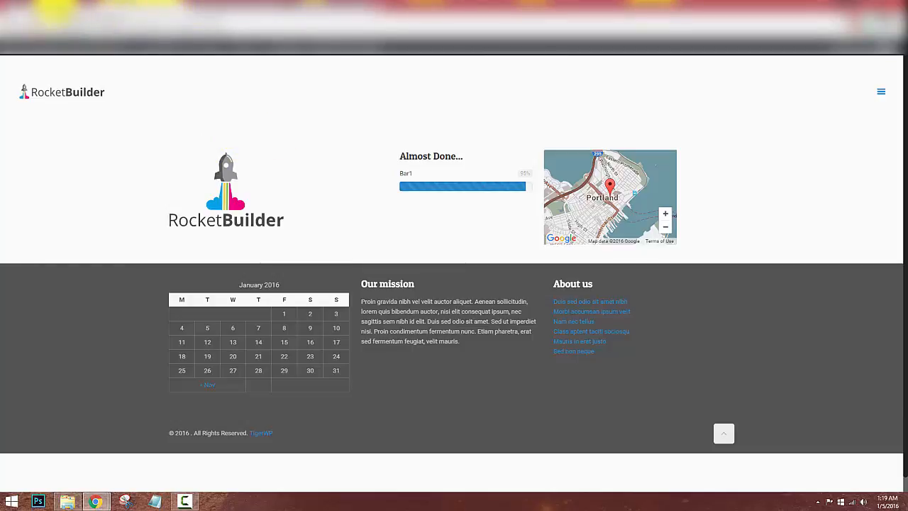
{"action": "left_click", "coordinate": [54, 7]}
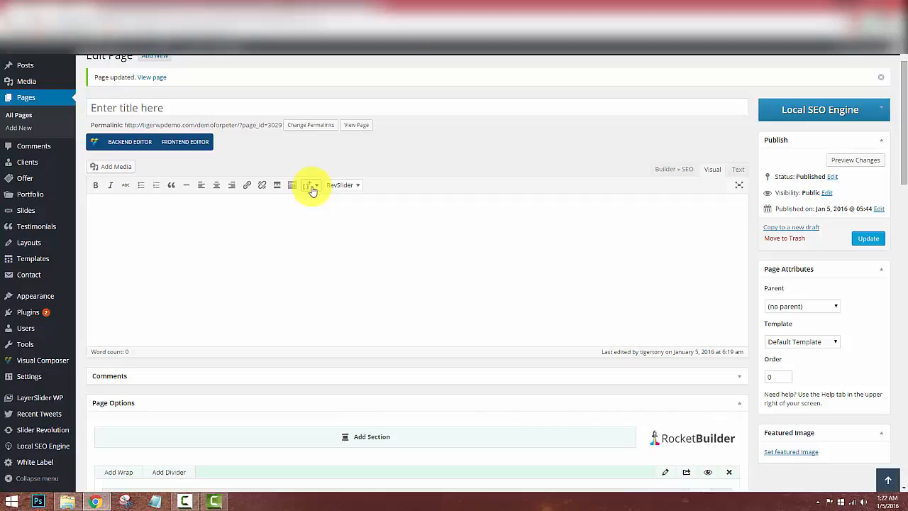
Insert a full-width 1/1 column shortcode and an Icon shortcode into the page content.
{"action": "left_click", "coordinate": [312, 188]}
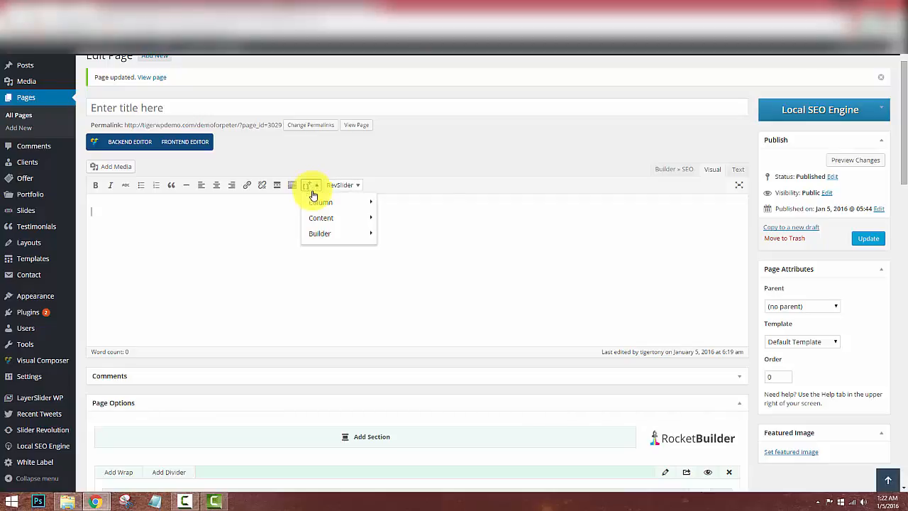
{"action": "mouse_move", "coordinate": [318, 202]}
{"action": "scroll", "coordinate": [422, 265], "scroll_direction": "down", "scroll_amount": 1}
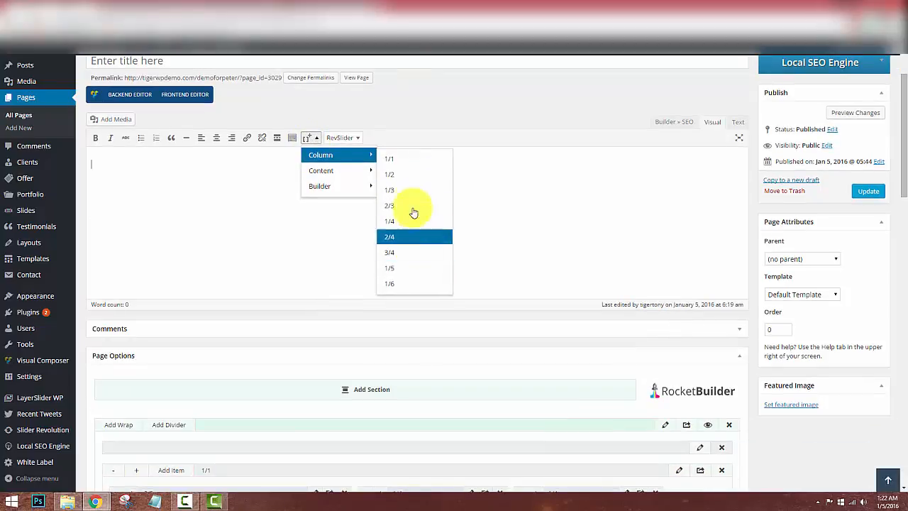
{"action": "left_click", "coordinate": [410, 115]}
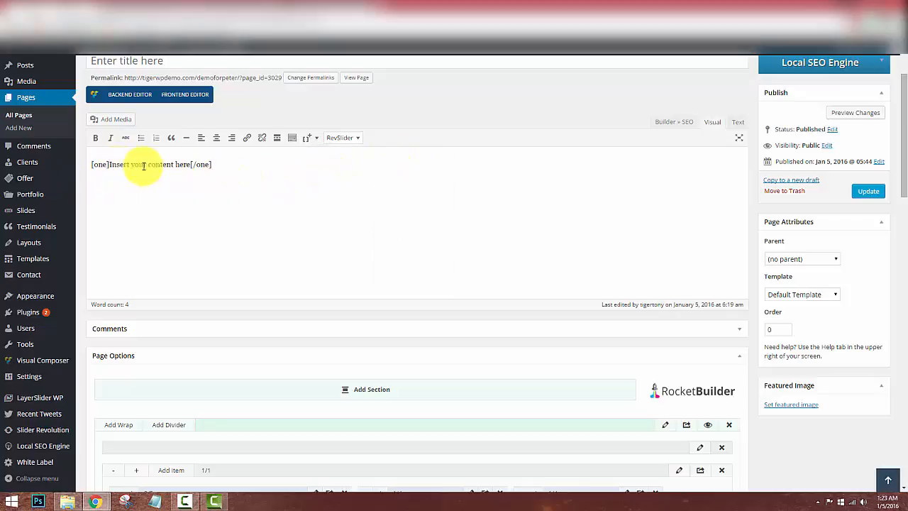
{"action": "mouse_move", "coordinate": [316, 175]}
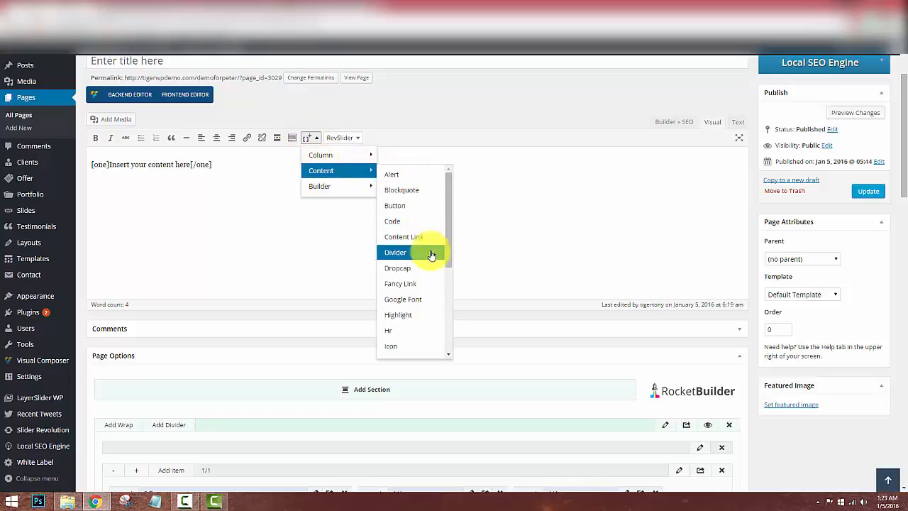
{"action": "left_click_drag", "start_coordinate": [450, 239], "coordinate": [432, 304]}
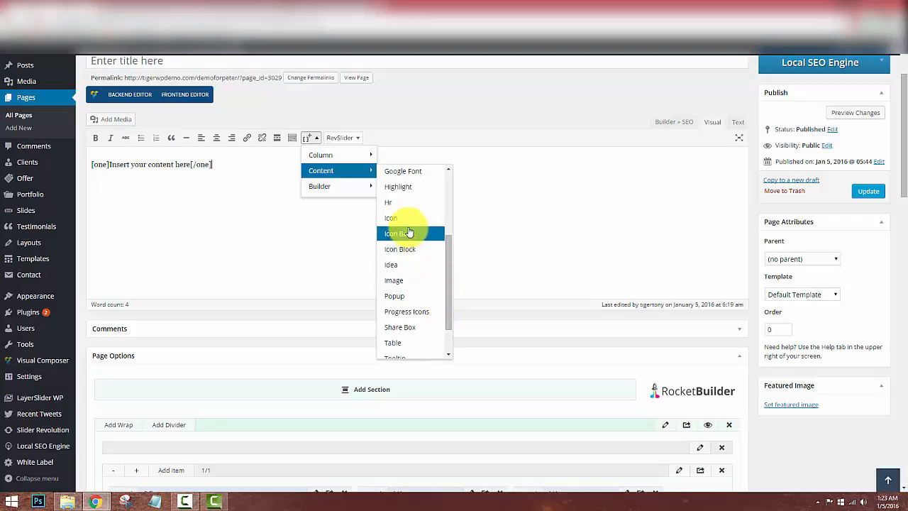
{"action": "left_click", "coordinate": [407, 225]}
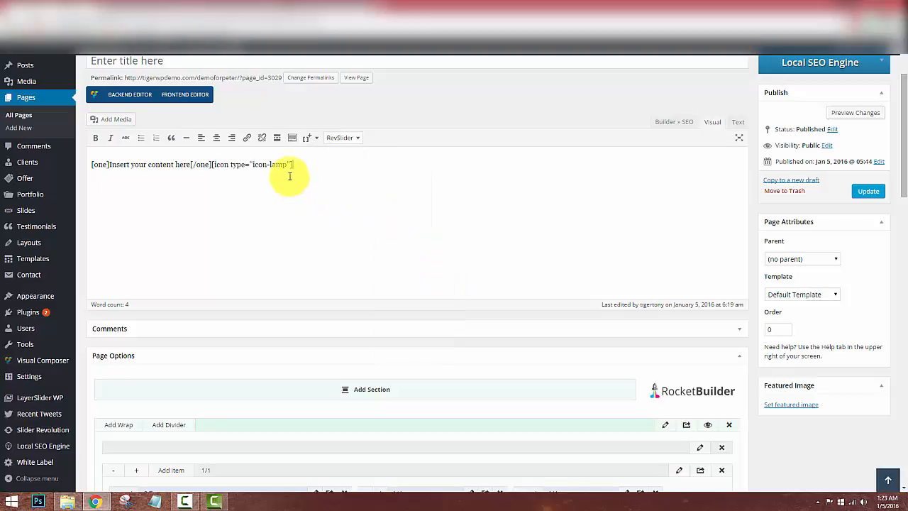
Move the icon-lamp shortcode inside the column, replacing its placeholder text, and update the page.
{"action": "left_click_drag", "start_coordinate": [212, 164], "coordinate": [295, 165]}
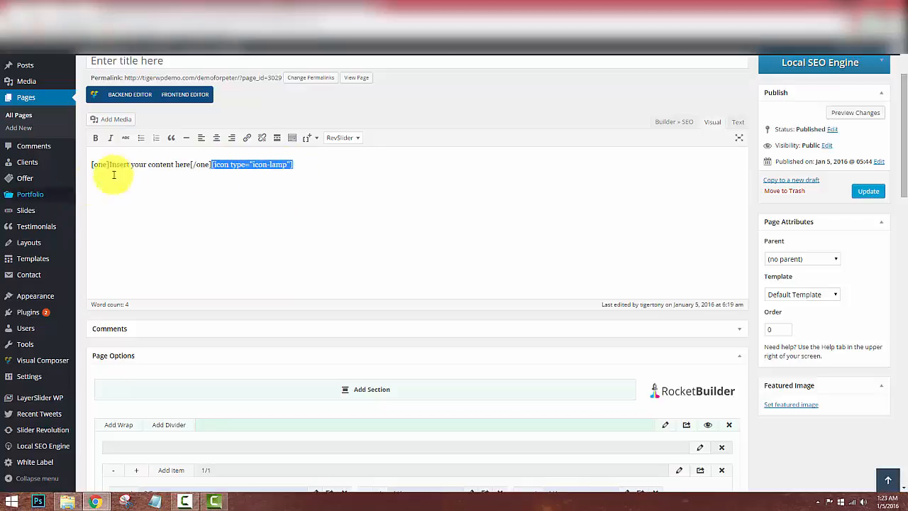
{"action": "key", "text": "ctrl+x"}
{"action": "left_click_drag", "start_coordinate": [110, 165], "coordinate": [190, 171]}
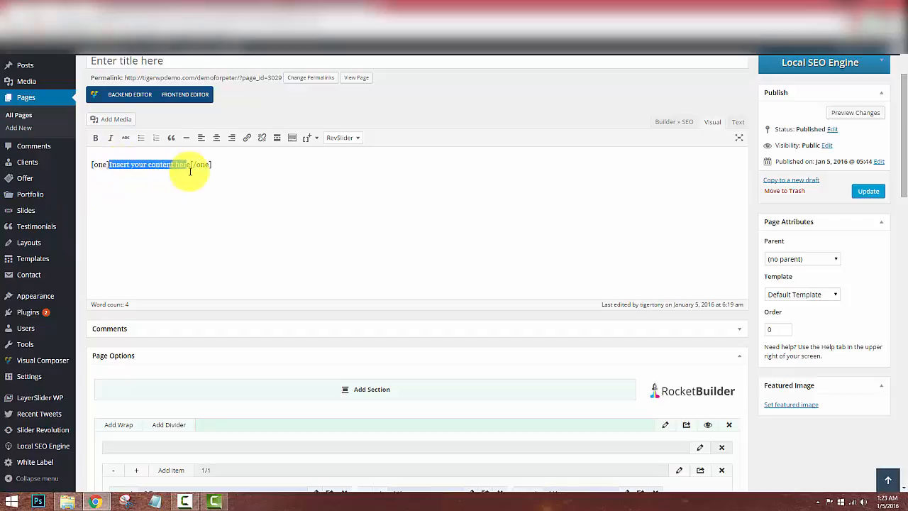
{"action": "key", "text": "ctrl+v"}
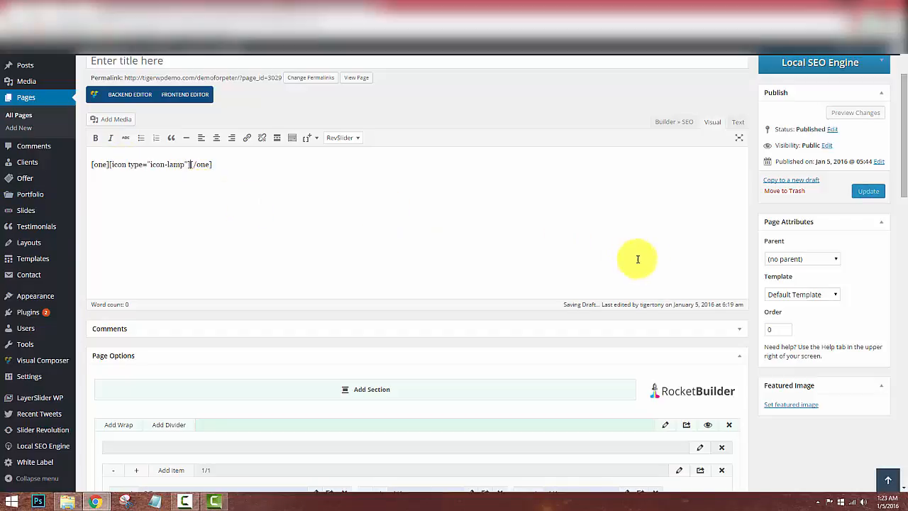
{"action": "left_click", "coordinate": [110, 164]}
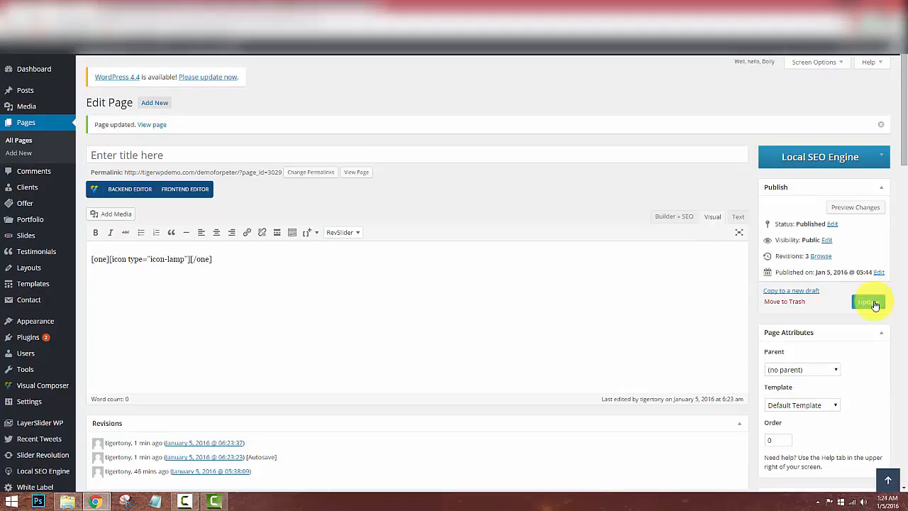
{"action": "left_click", "coordinate": [870, 301]}
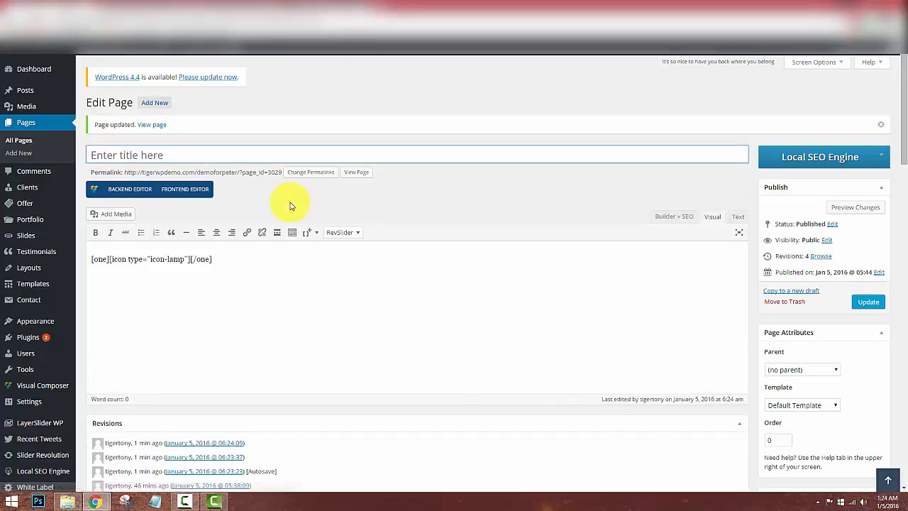
{"action": "left_click", "coordinate": [125, 9]}
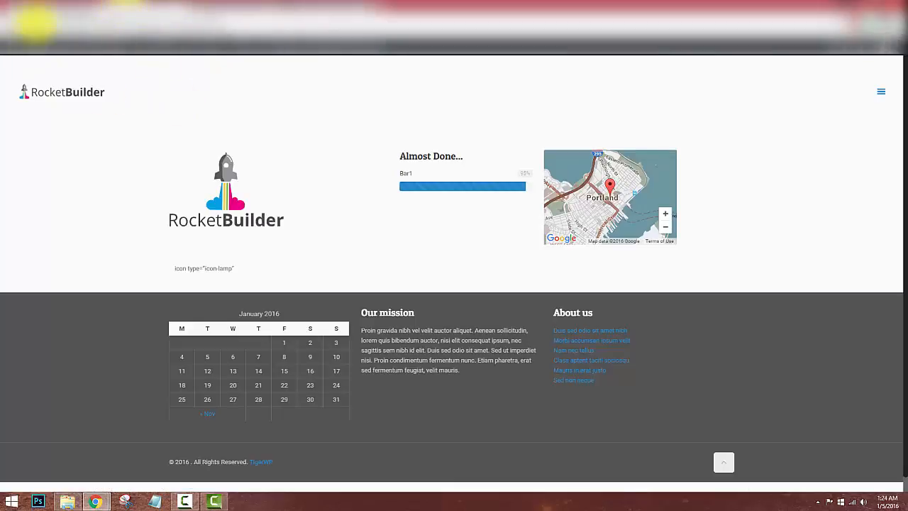
{"action": "left_click", "coordinate": [34, 23]}
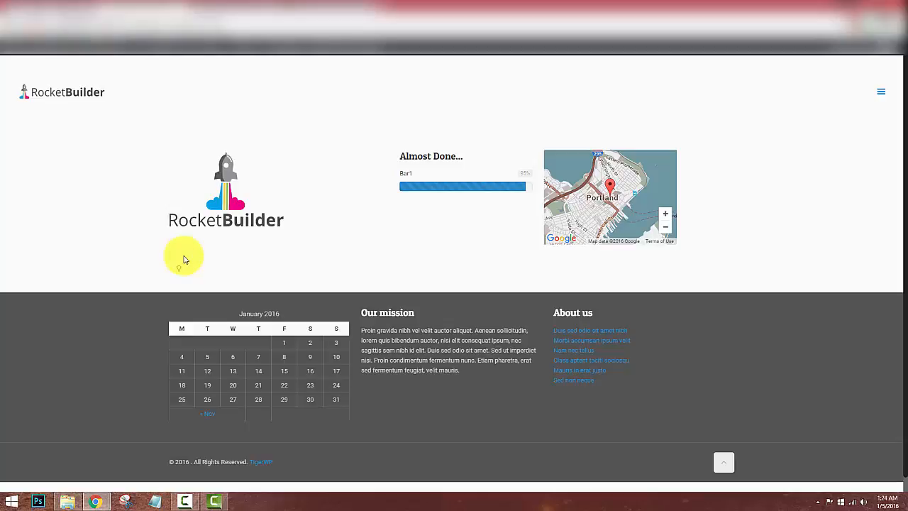
{"action": "left_click", "coordinate": [60, 5]}
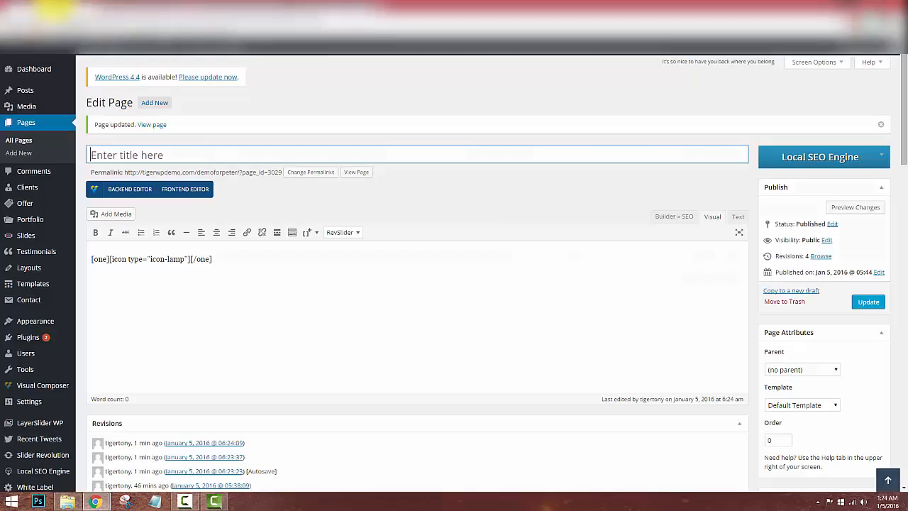
Insert a 2/4 column shortcode and put it on its own line.
{"action": "left_click", "coordinate": [231, 262]}
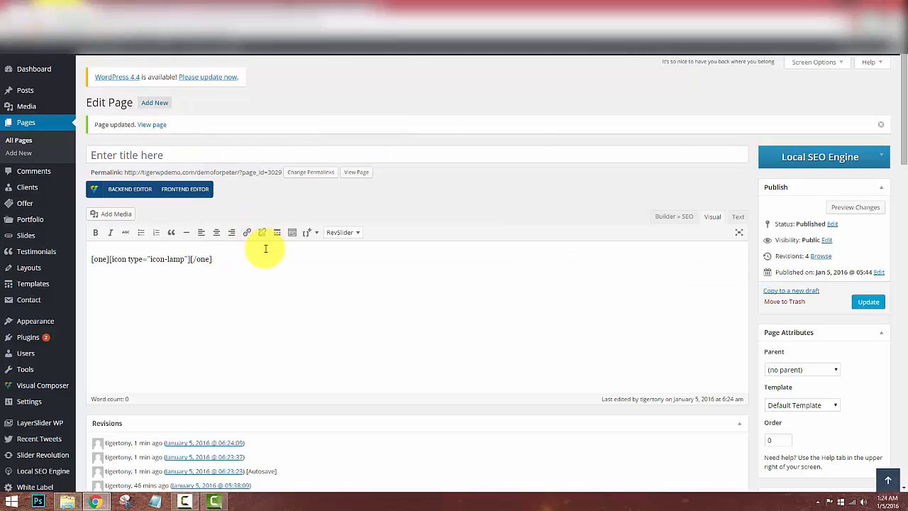
{"action": "left_click", "coordinate": [307, 232]}
{"action": "mouse_move", "coordinate": [320, 252]}
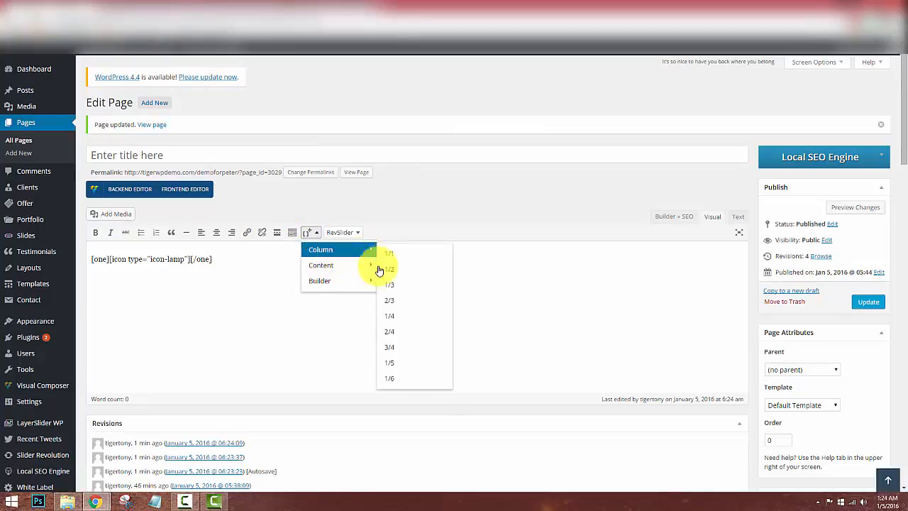
{"action": "left_click", "coordinate": [392, 332]}
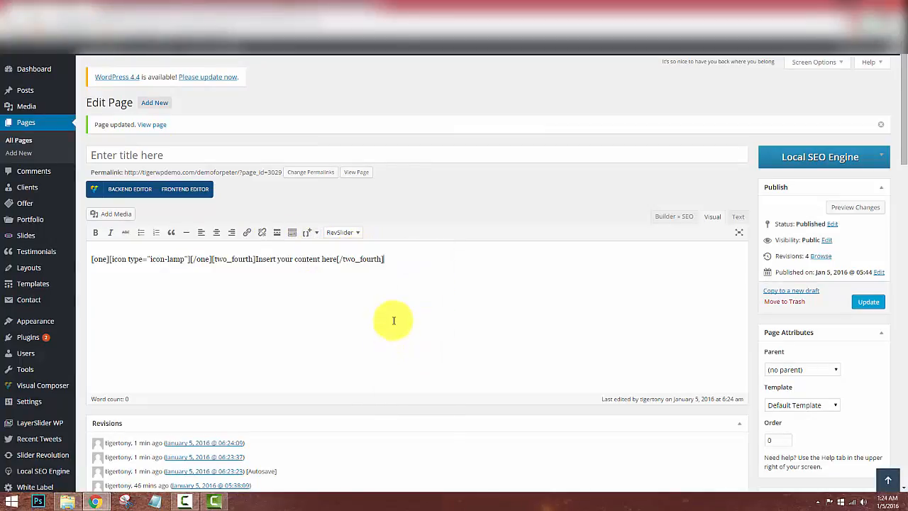
{"action": "left_click", "coordinate": [211, 260]}
{"action": "key", "text": "Return"}
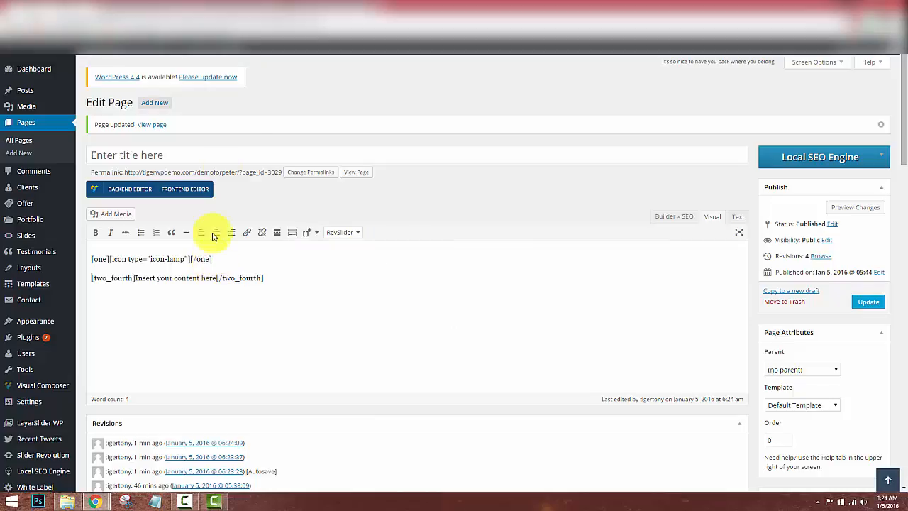
Insert a Builder Call to Action shortcode into the content.
{"action": "left_click", "coordinate": [304, 238]}
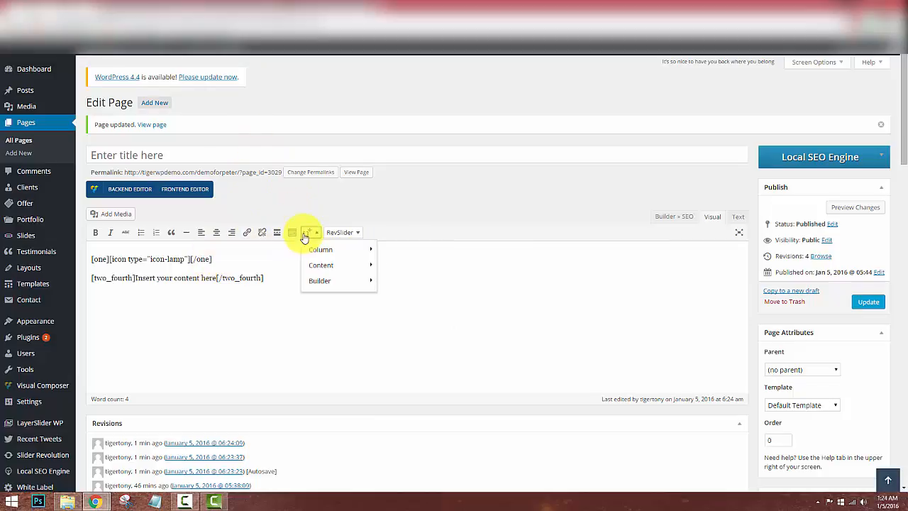
{"action": "mouse_move", "coordinate": [335, 279]}
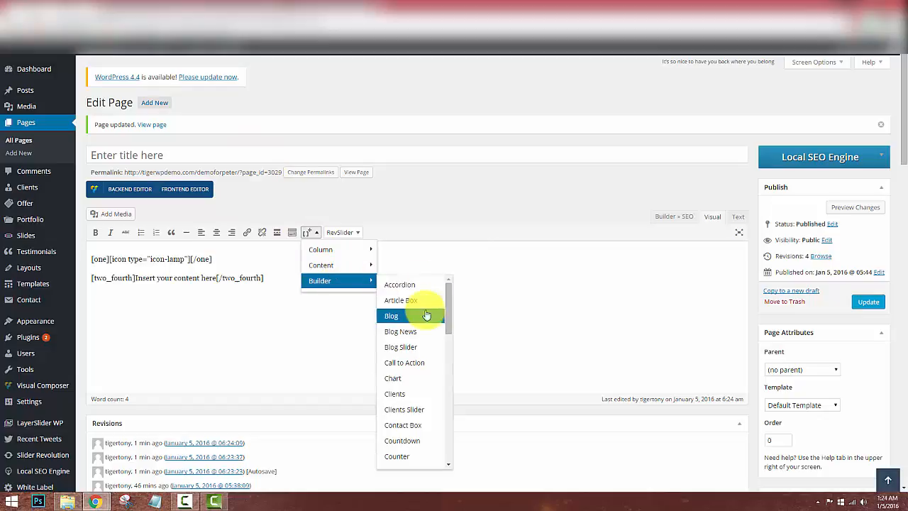
{"action": "left_click_drag", "start_coordinate": [452, 312], "coordinate": [449, 334]}
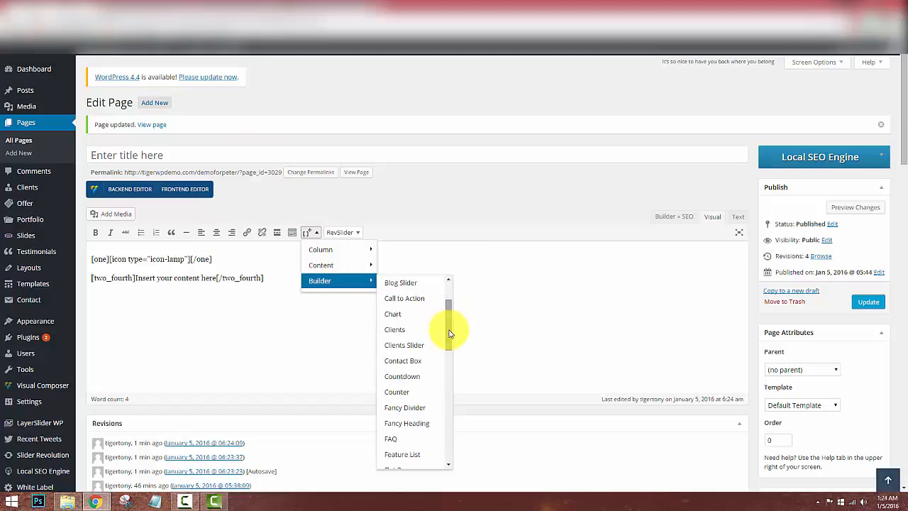
{"action": "left_click", "coordinate": [414, 298]}
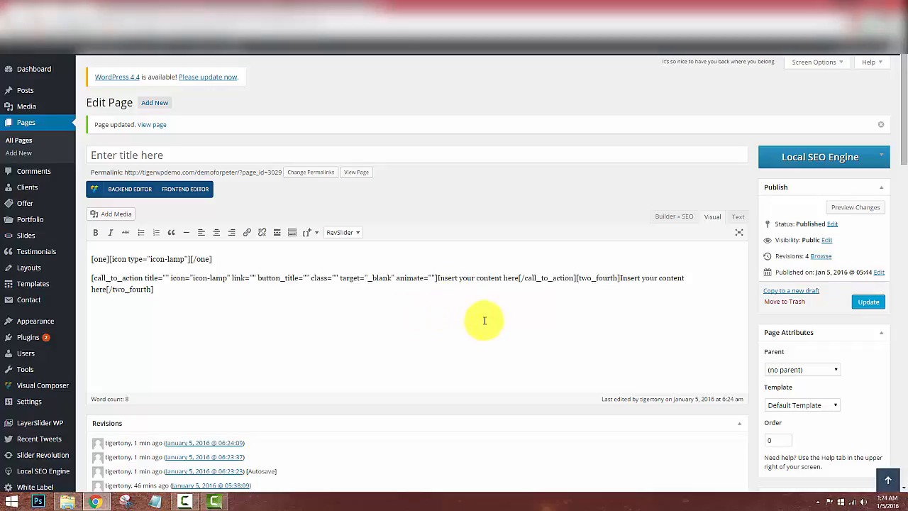
{"action": "mouse_move", "coordinate": [92, 277]}
{"action": "left_mouse_down"}
{"action": "mouse_move", "coordinate": [530, 264]}
{"action": "mouse_move", "coordinate": [577, 278]}
{"action": "mouse_move", "coordinate": [203, 280]}
{"action": "mouse_move", "coordinate": [89, 270]}
{"action": "left_mouse_up"}
Move the call_to_action shortcode inside the [two_fourth] column, replacing its placeholder text.
{"action": "left_click", "coordinate": [578, 278]}
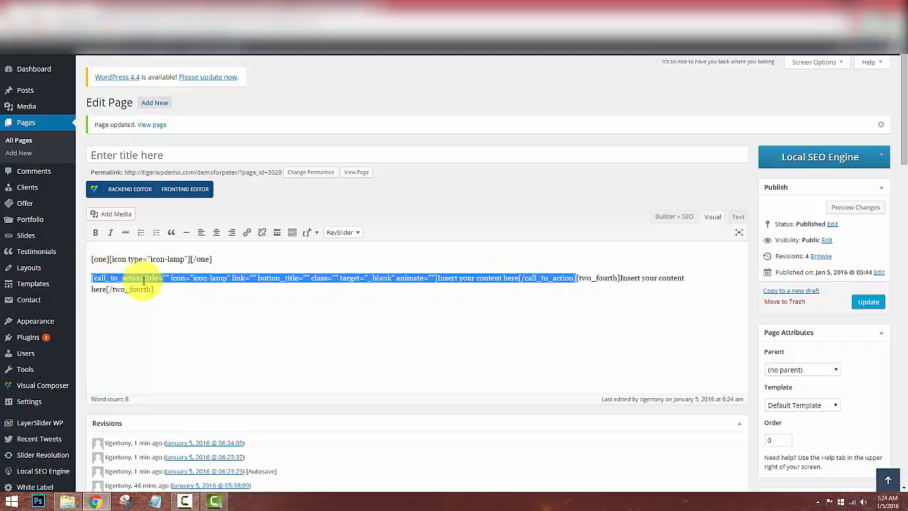
{"action": "key", "text": "ctrl+x"}
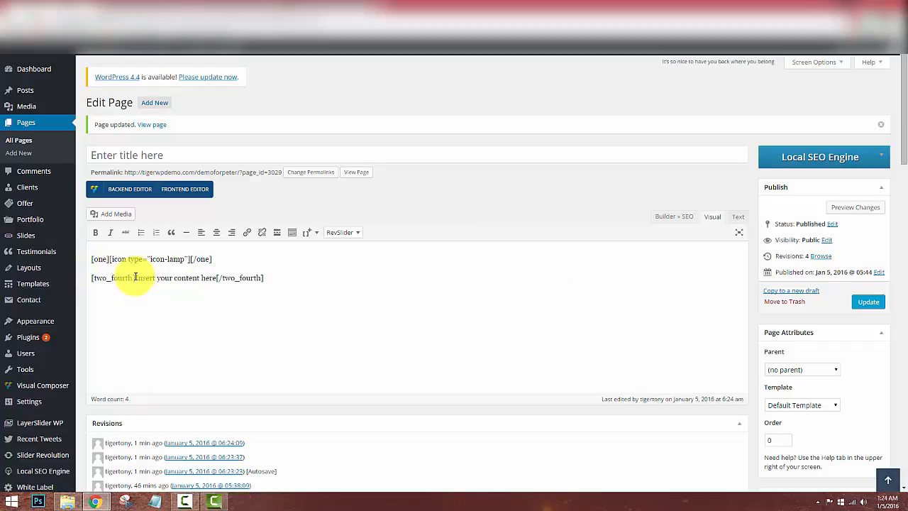
{"action": "left_click_drag", "start_coordinate": [135, 277], "coordinate": [223, 278]}
{"action": "key", "text": "ctrl+v"}
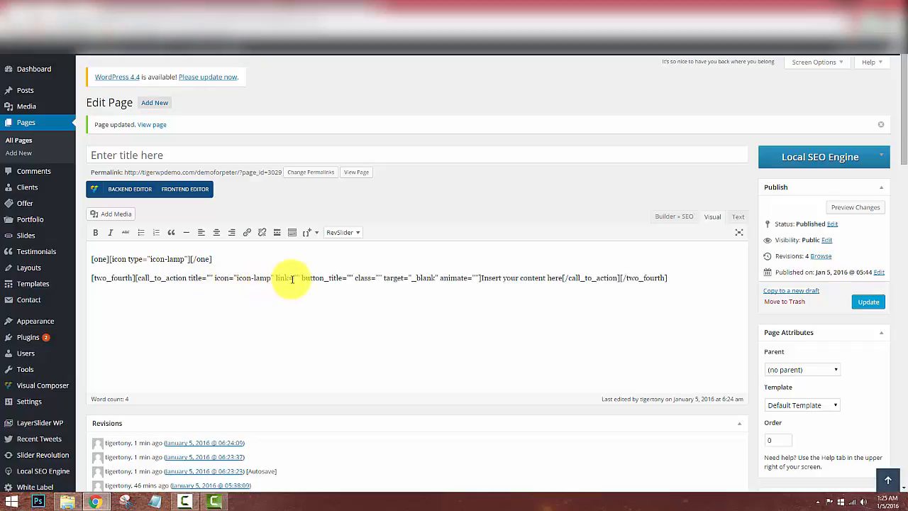
Title the call to action 'Contact Us Today' with button 'Call Us Now', delete the placeholder, and update.
{"action": "left_click", "coordinate": [292, 278]}
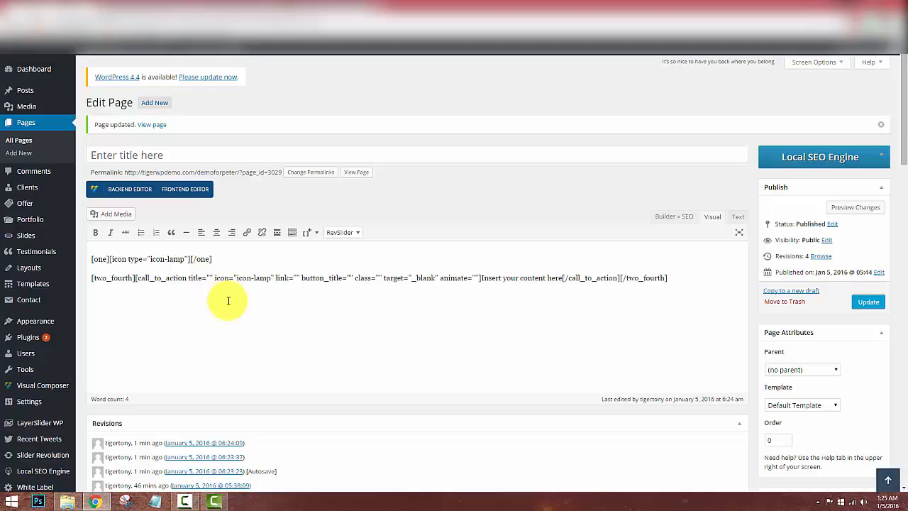
{"action": "type", "text": "Call"}
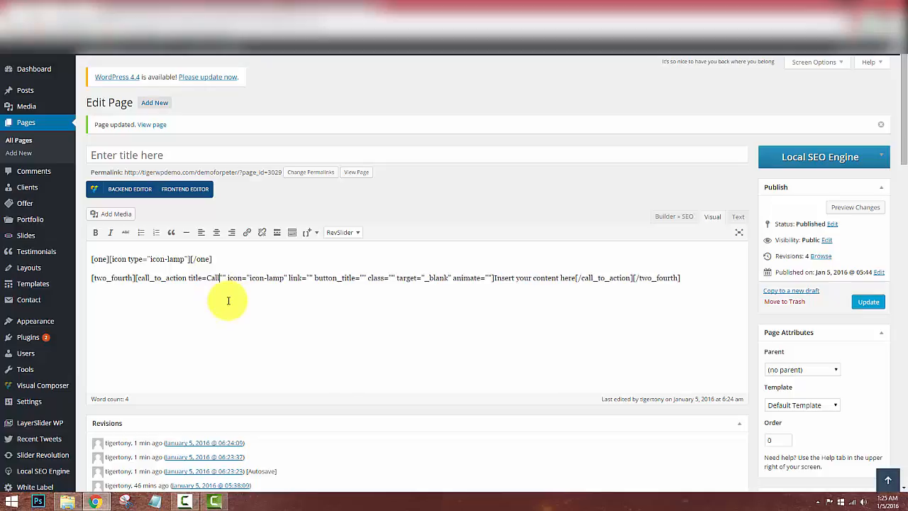
{"action": "type", "text": "ontact Us"}
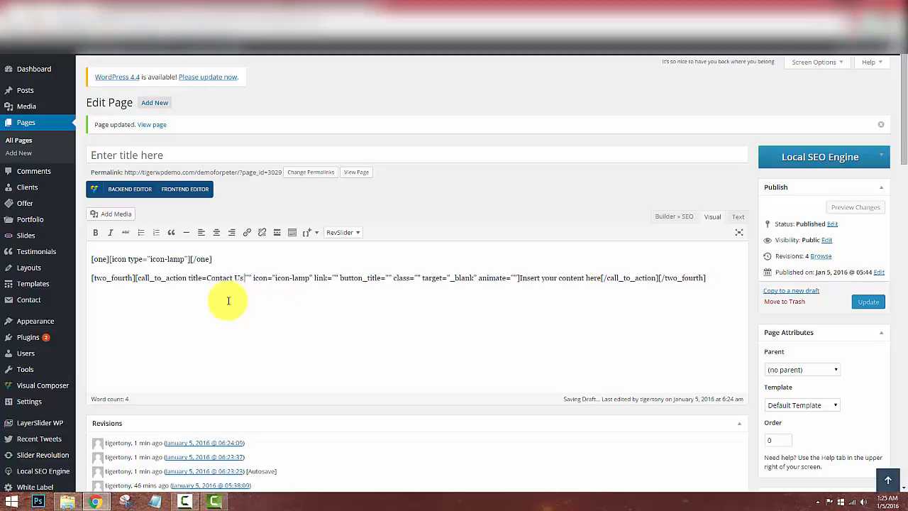
{"action": "type", "text": " Today"}
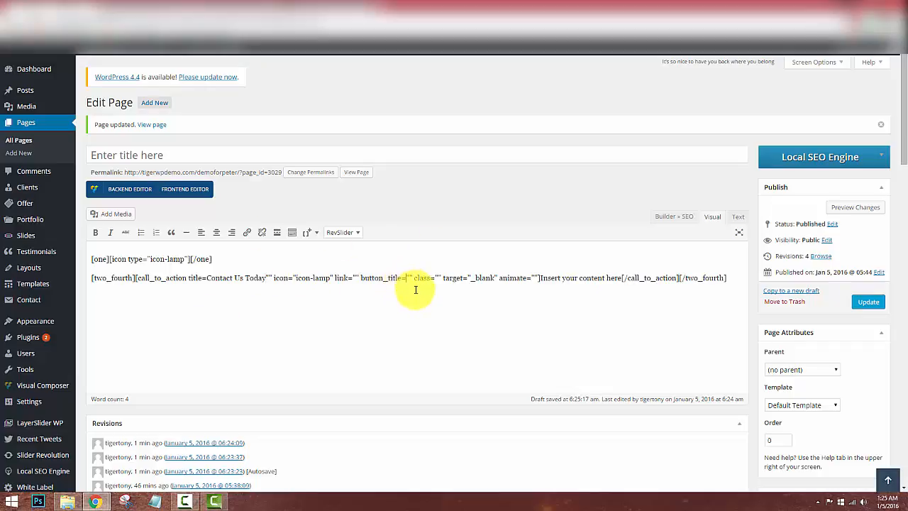
{"action": "type", "text": "Call US"}
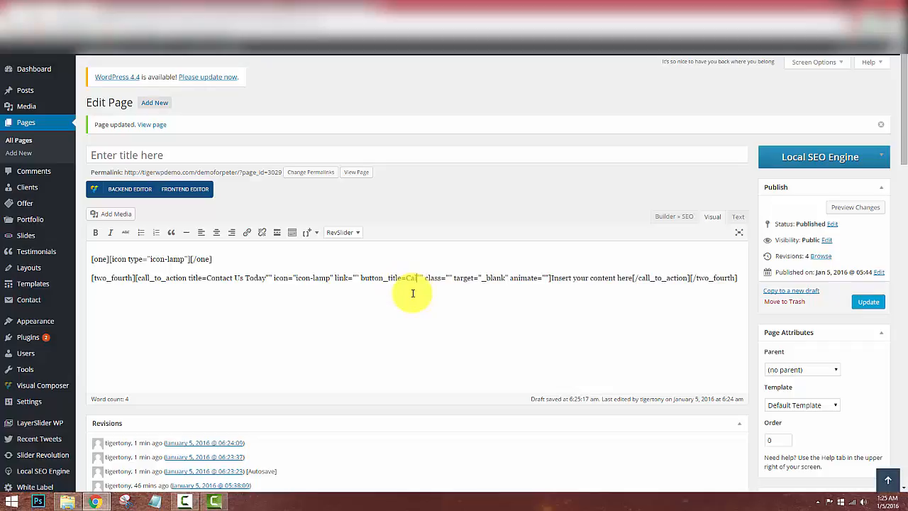
{"action": "key", "text": "BackSpace"}
{"action": "type", "text": "s Now"}
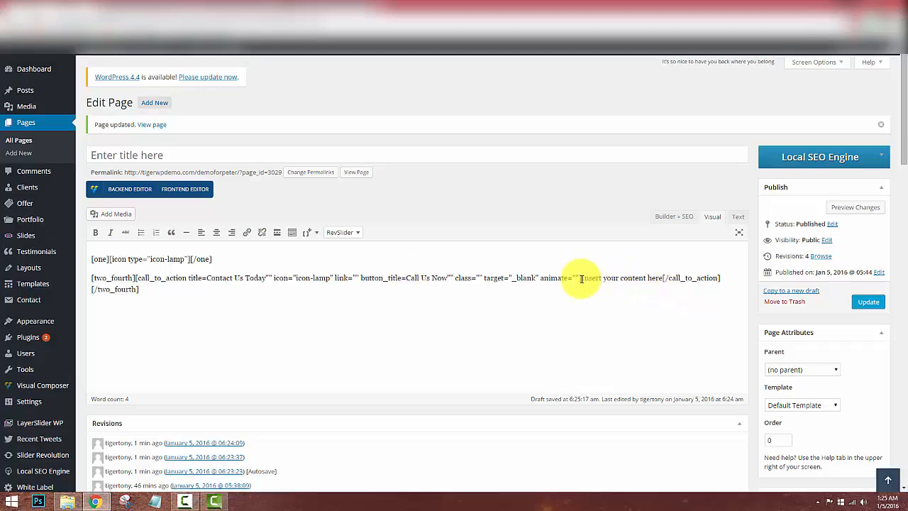
{"action": "left_click_drag", "start_coordinate": [582, 277], "coordinate": [664, 279]}
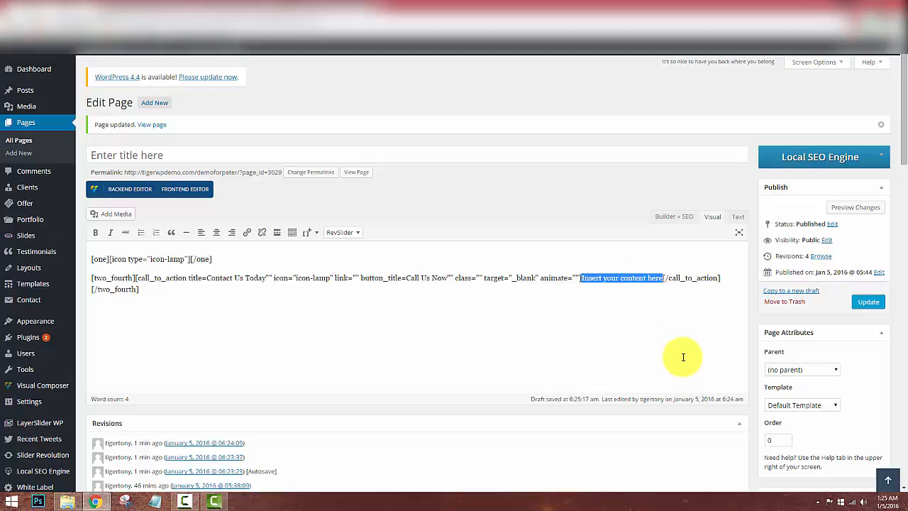
{"action": "key", "text": "BackSpace"}
{"action": "left_click", "coordinate": [867, 301]}
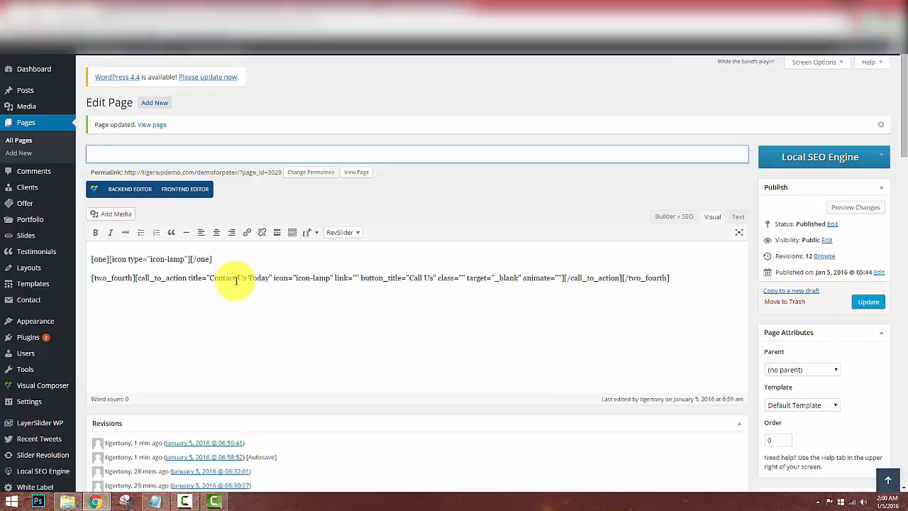
Shorten the call-to-action title to 'Contact', clear its button title, and update the page.
{"action": "left_click_drag", "start_coordinate": [237, 278], "coordinate": [269, 282]}
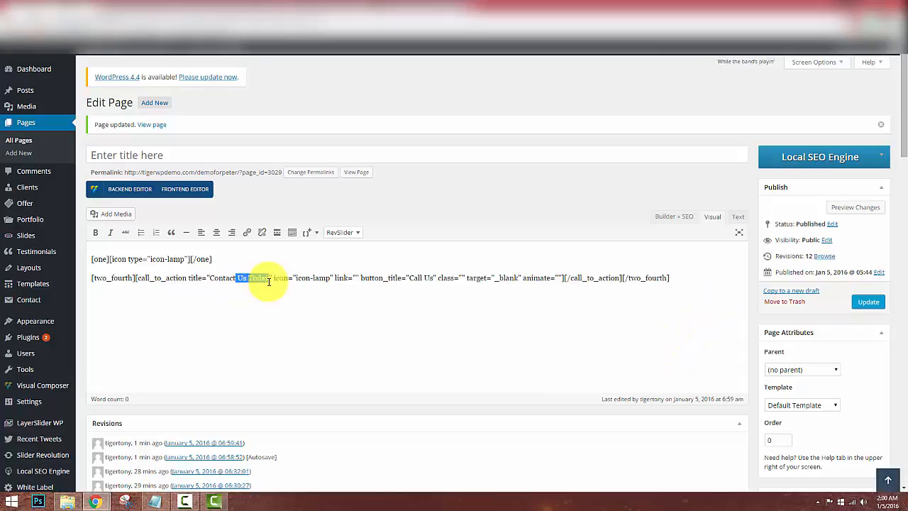
{"action": "key", "text": "BackSpace"}
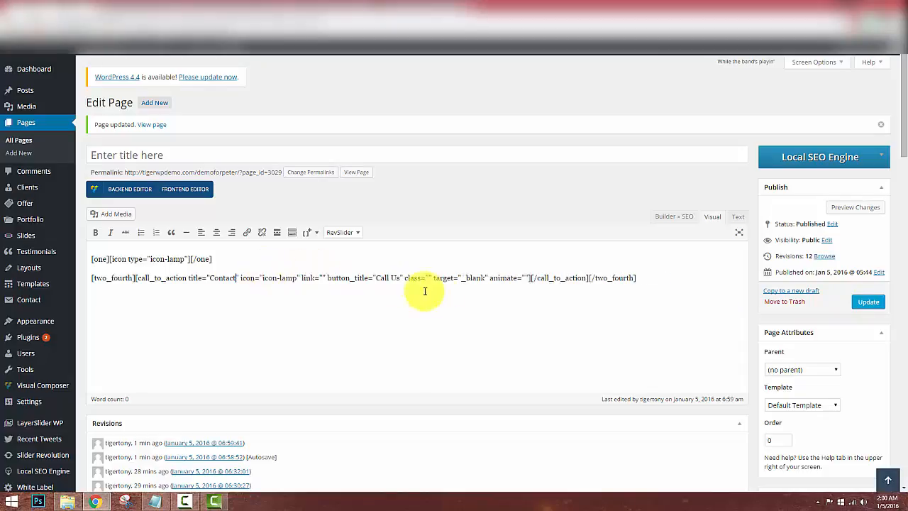
{"action": "left_click_drag", "start_coordinate": [376, 277], "coordinate": [400, 277]}
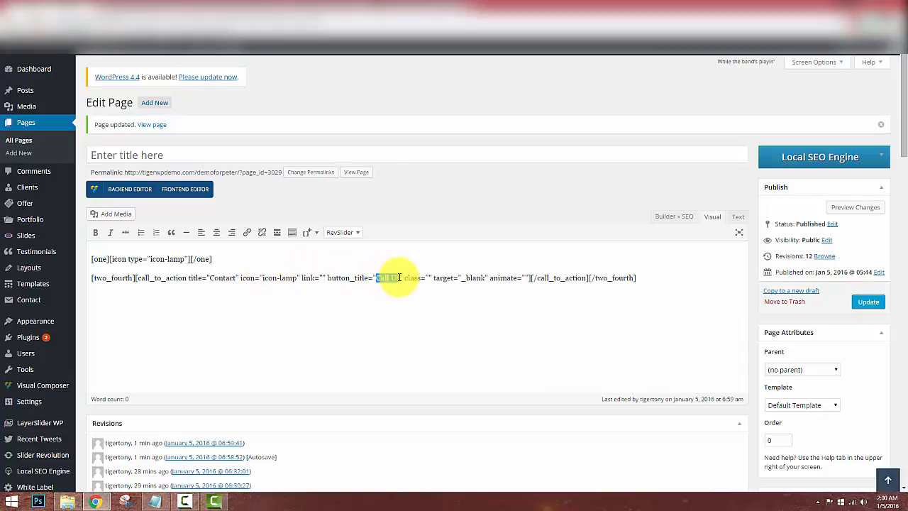
{"action": "key", "text": "BackSpace"}
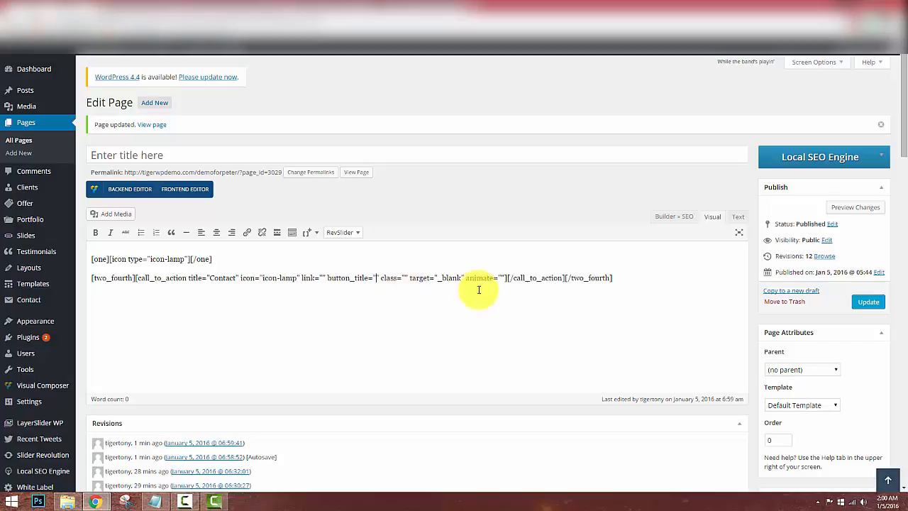
{"action": "left_click", "coordinate": [866, 303]}
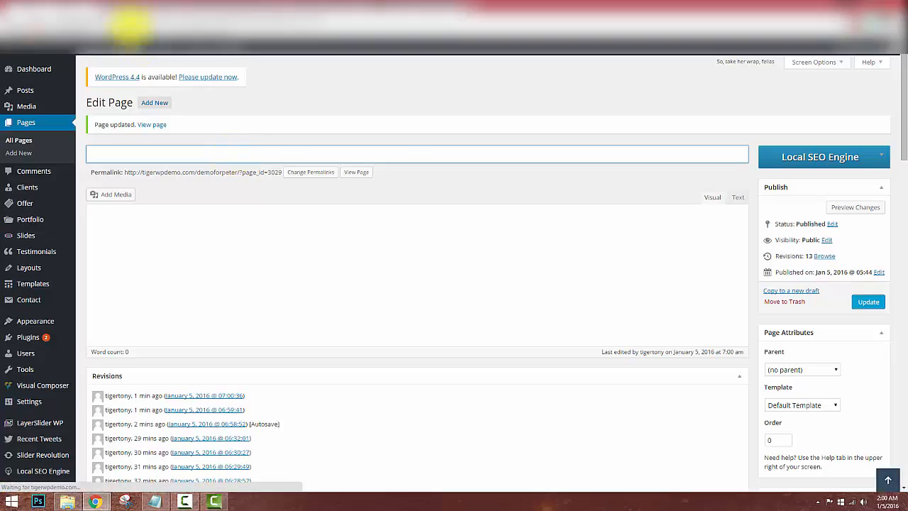
{"action": "left_click", "coordinate": [144, 8]}
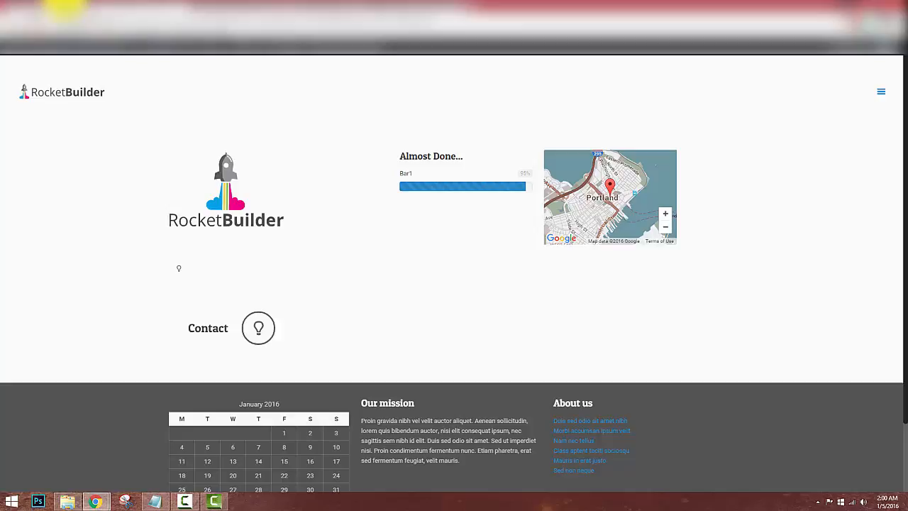
{"action": "left_click", "coordinate": [64, 9]}
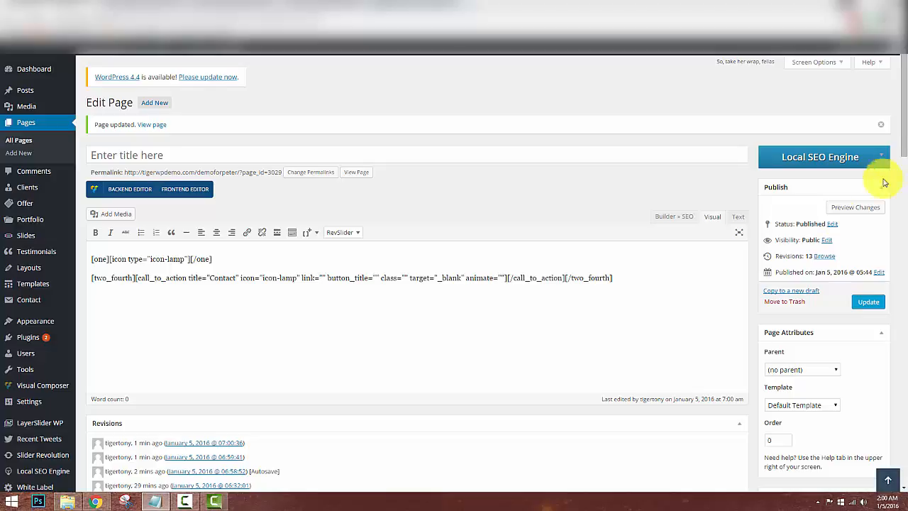
Below the existing shortcodes, insert a 1/2 column shortcode and a Sliding Box shortcode.
{"action": "left_click", "coordinate": [683, 297]}
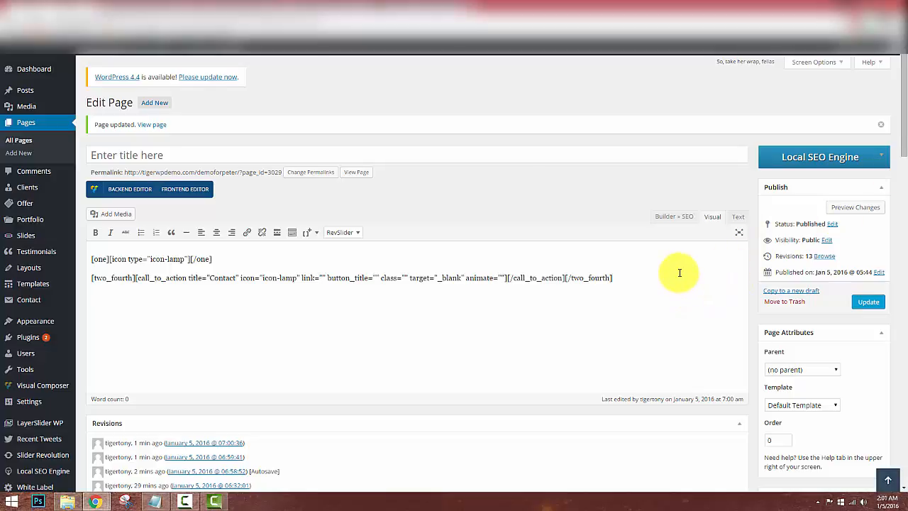
{"action": "left_click", "coordinate": [306, 232]}
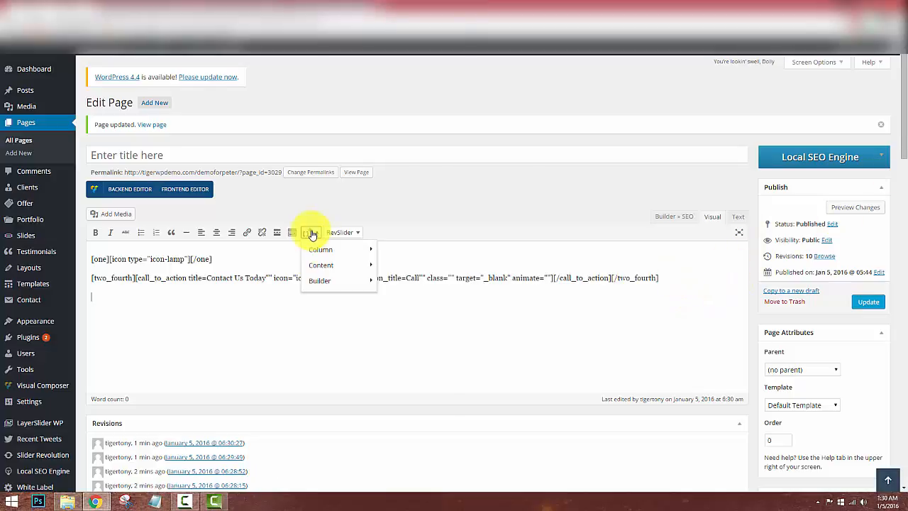
{"action": "mouse_move", "coordinate": [336, 284]}
{"action": "mouse_move", "coordinate": [333, 249]}
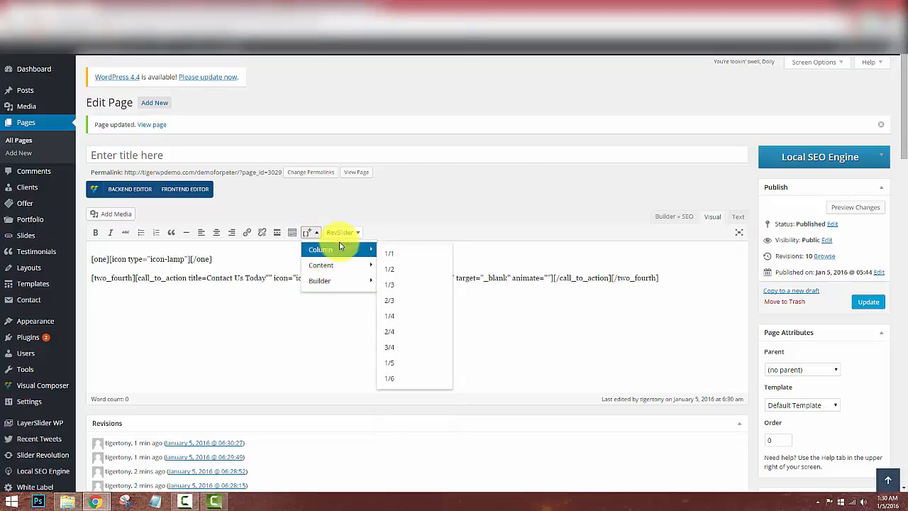
{"action": "left_click", "coordinate": [406, 270]}
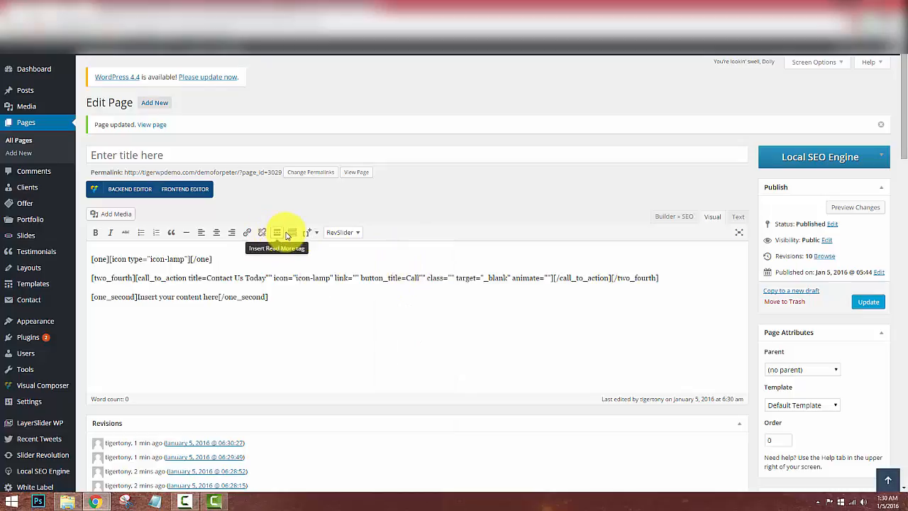
{"action": "left_click", "coordinate": [309, 234]}
{"action": "mouse_move", "coordinate": [323, 264]}
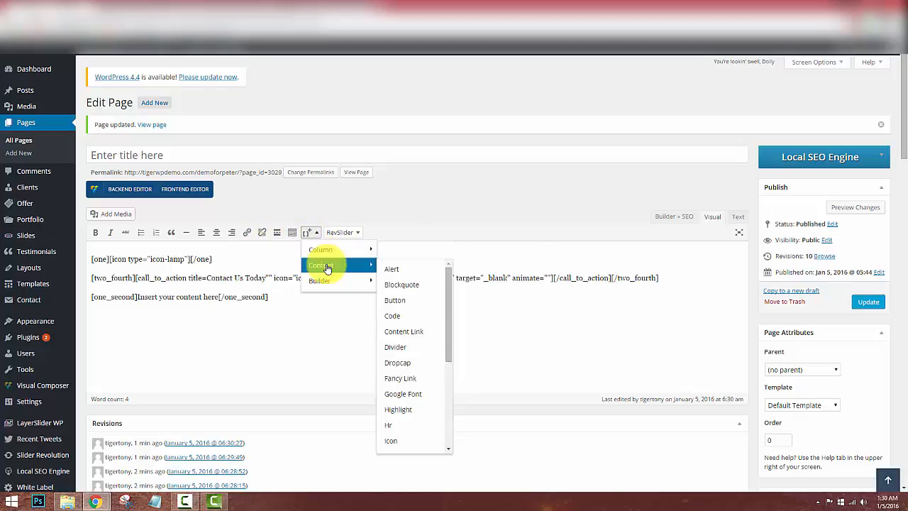
{"action": "mouse_move", "coordinate": [346, 279]}
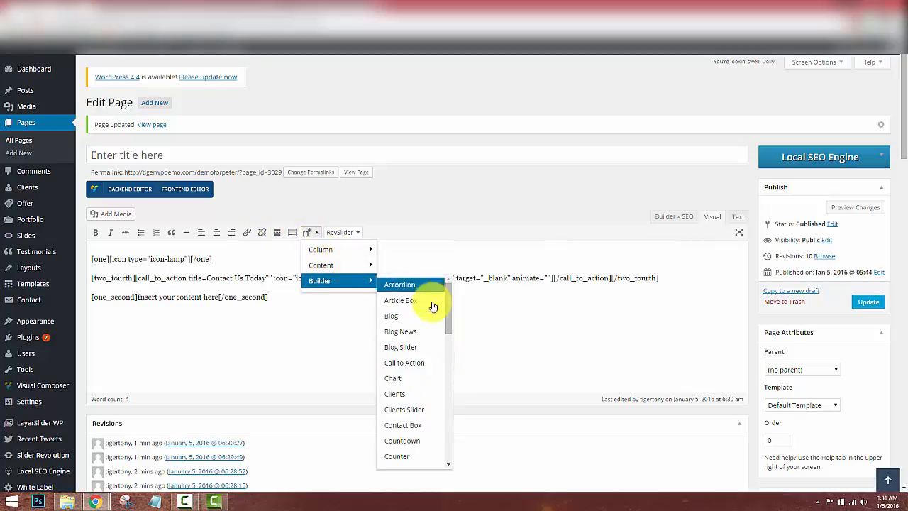
{"action": "left_click_drag", "start_coordinate": [449, 307], "coordinate": [450, 448]}
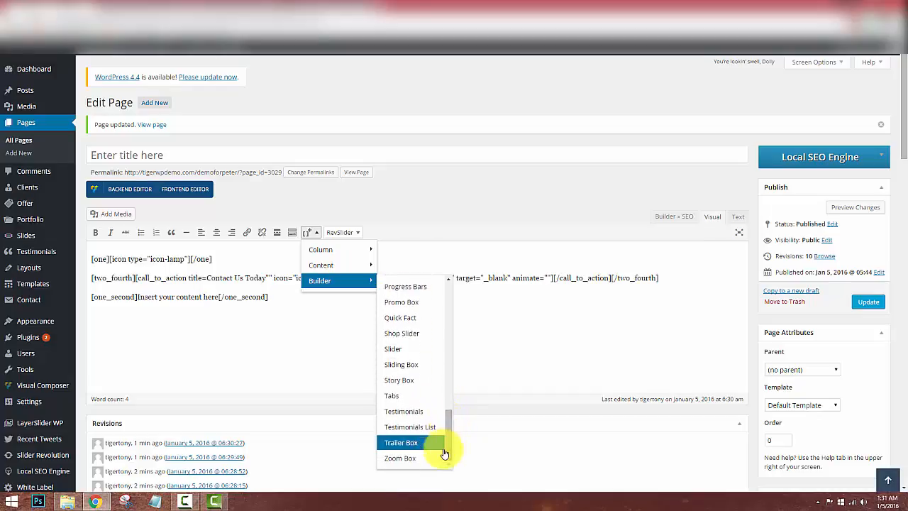
{"action": "left_click", "coordinate": [423, 365]}
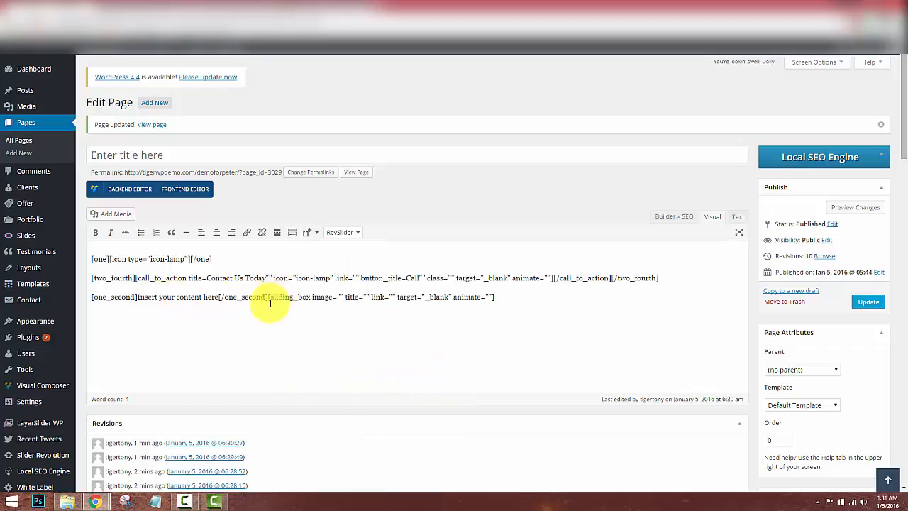
Move the sliding_box shortcode inside the half column, replacing its placeholder text.
{"action": "left_click_drag", "start_coordinate": [268, 298], "coordinate": [505, 300]}
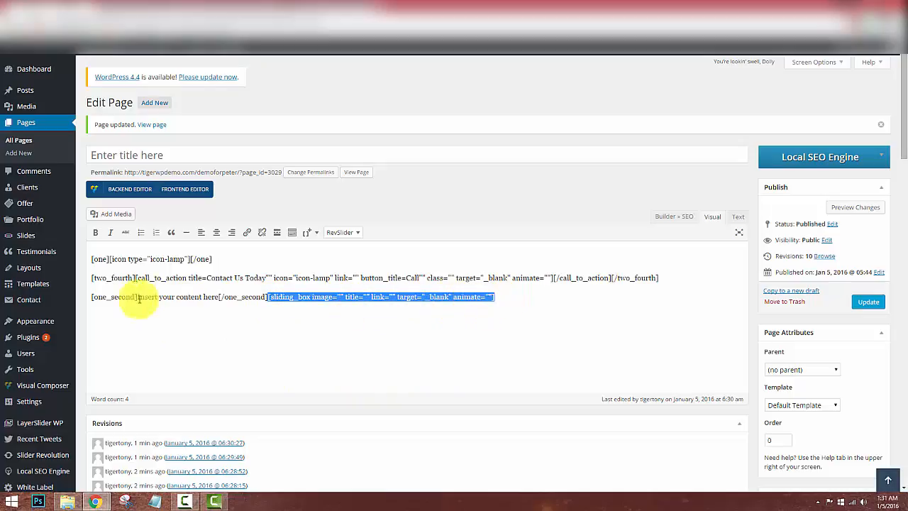
{"action": "key", "text": "ctrl+x"}
{"action": "left_click_drag", "start_coordinate": [139, 297], "coordinate": [221, 292]}
{"action": "key", "text": "ctrl+v"}
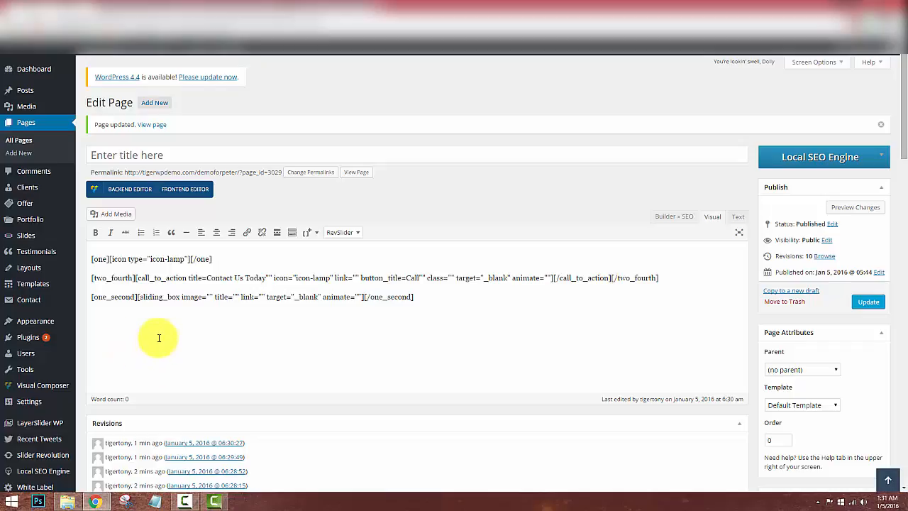
Paste the uploaded retina-be.png logo URL into the sliding box's image attribute.
{"action": "left_click", "coordinate": [217, 173]}
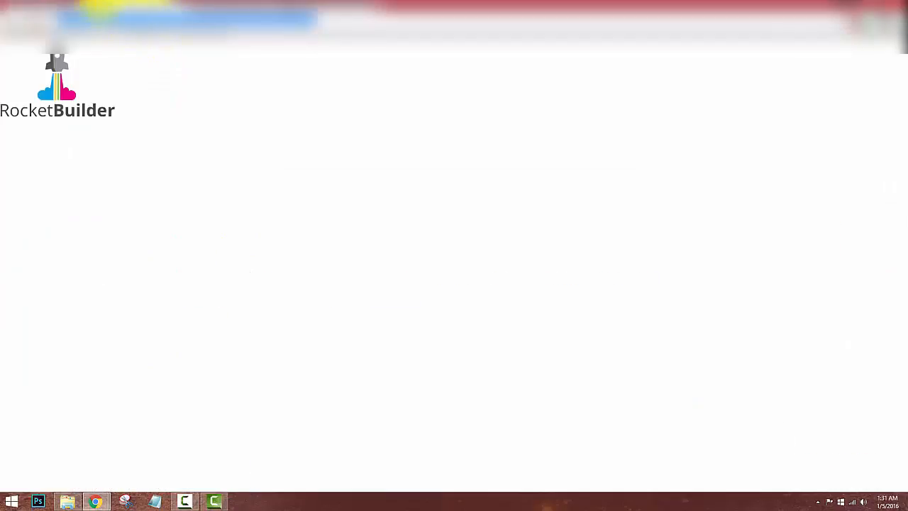
{"action": "left_click", "coordinate": [56, 11]}
{"action": "key", "text": "ctrl+v"}
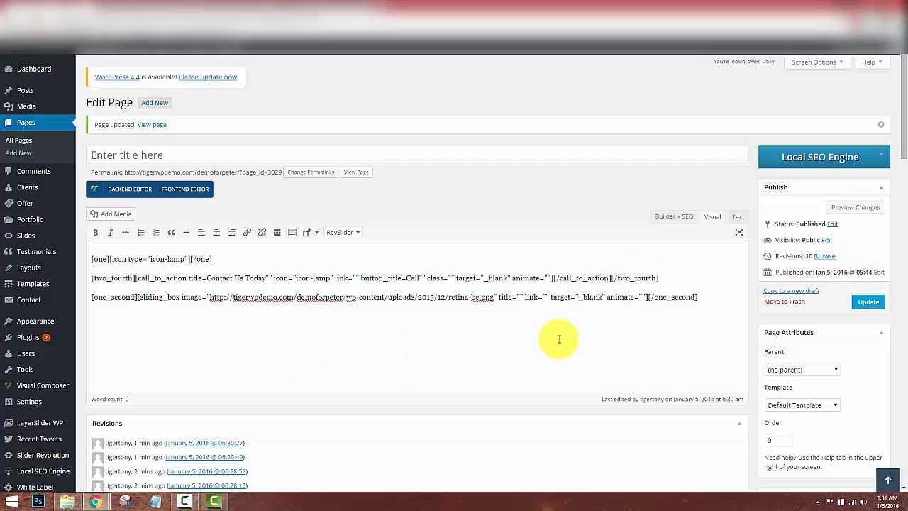
Set the sliding box title to 'Our Logo' and update the page.
{"action": "type", "text": "Our Lofo"}
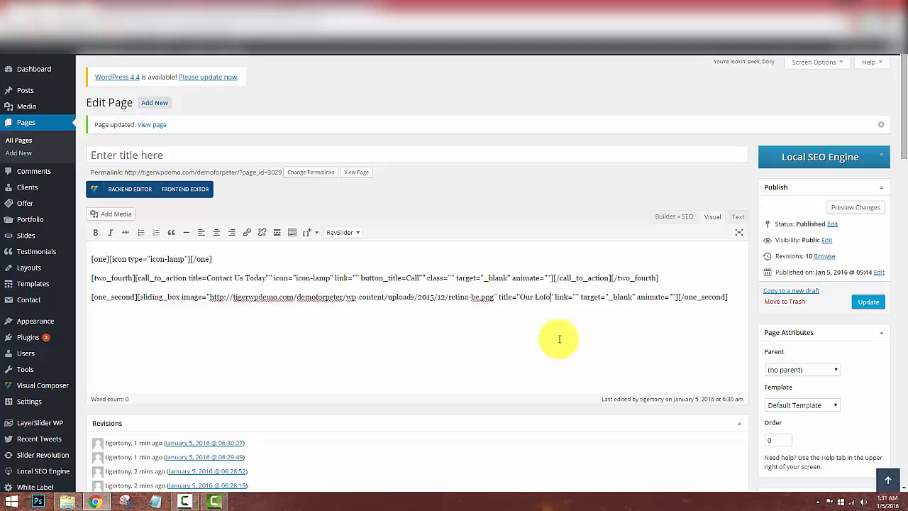
{"action": "key", "text": "BackSpace"}
{"action": "key", "text": "BackSpace"}
{"action": "type", "text": "go"}
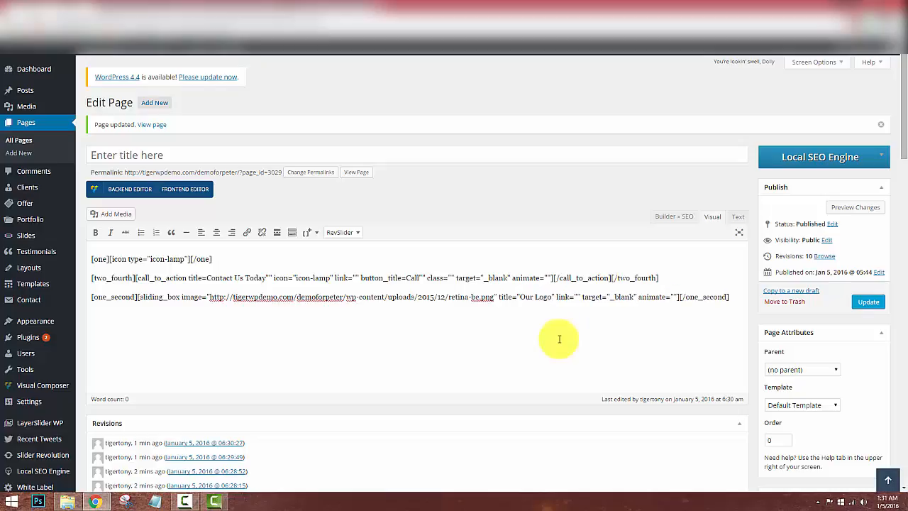
{"action": "left_click", "coordinate": [867, 303]}
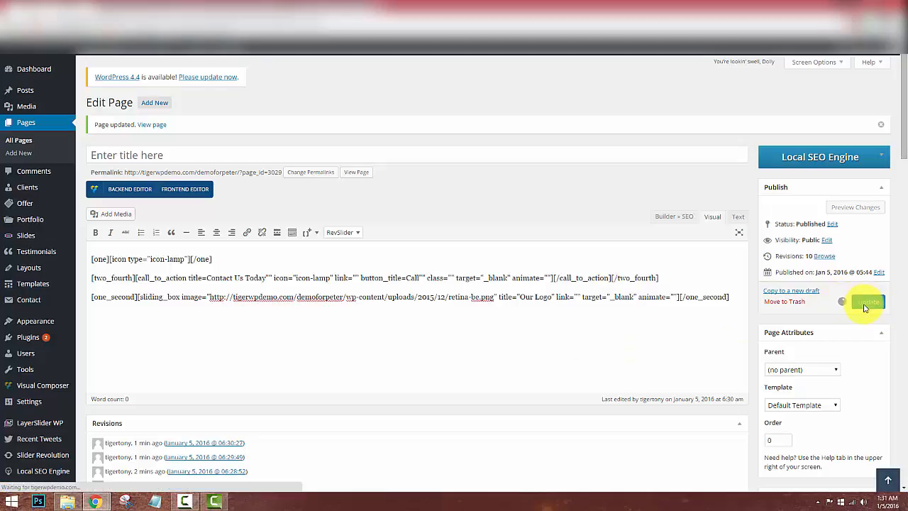